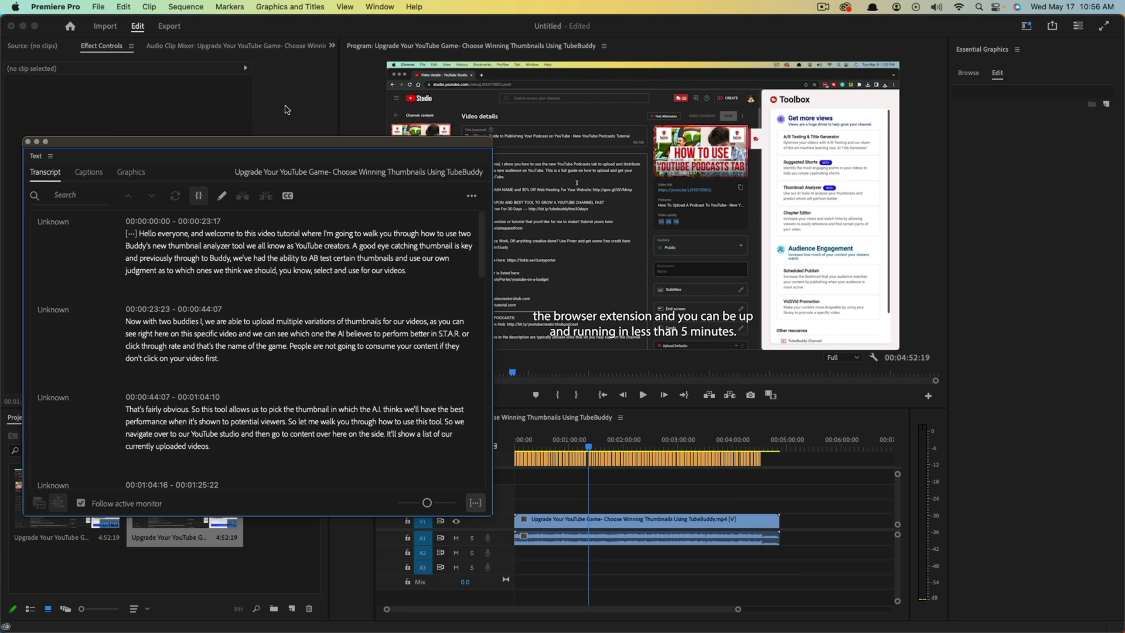
# Import the TubeBuddy thumbnails mp4 and drag it onto the Timeline to create a new sequence.
pyautogui.click(27, 142)
pyautogui.click(97, 6)
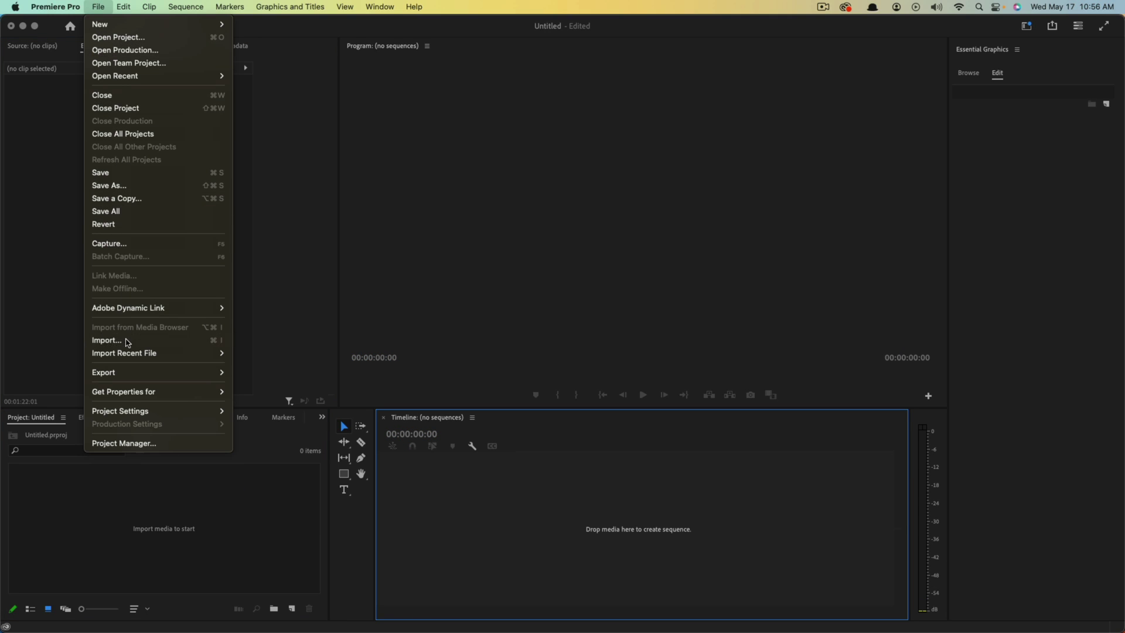
pyautogui.click(117, 340)
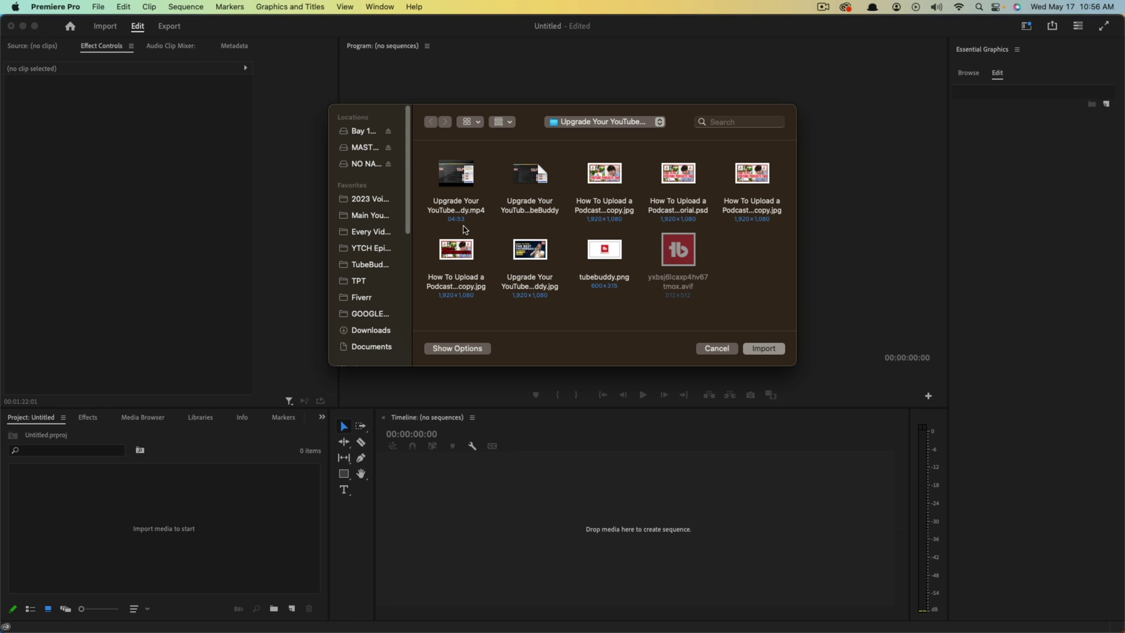
pyautogui.click(460, 212)
pyautogui.click(762, 349)
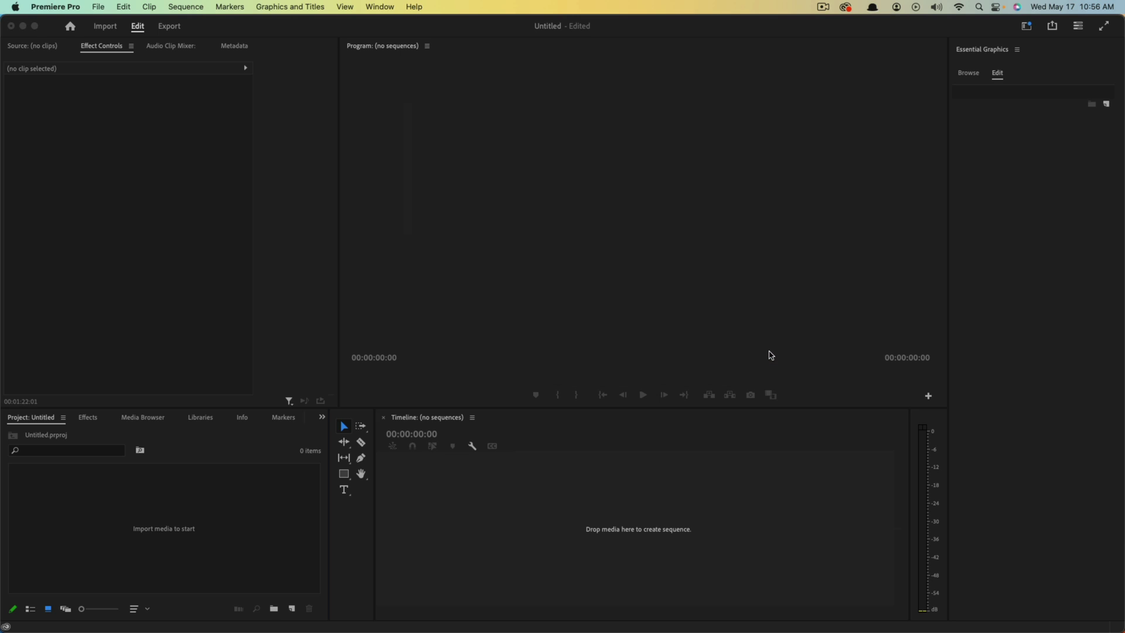
pyautogui.moveTo(108, 507); pyautogui.dragTo(555, 521)
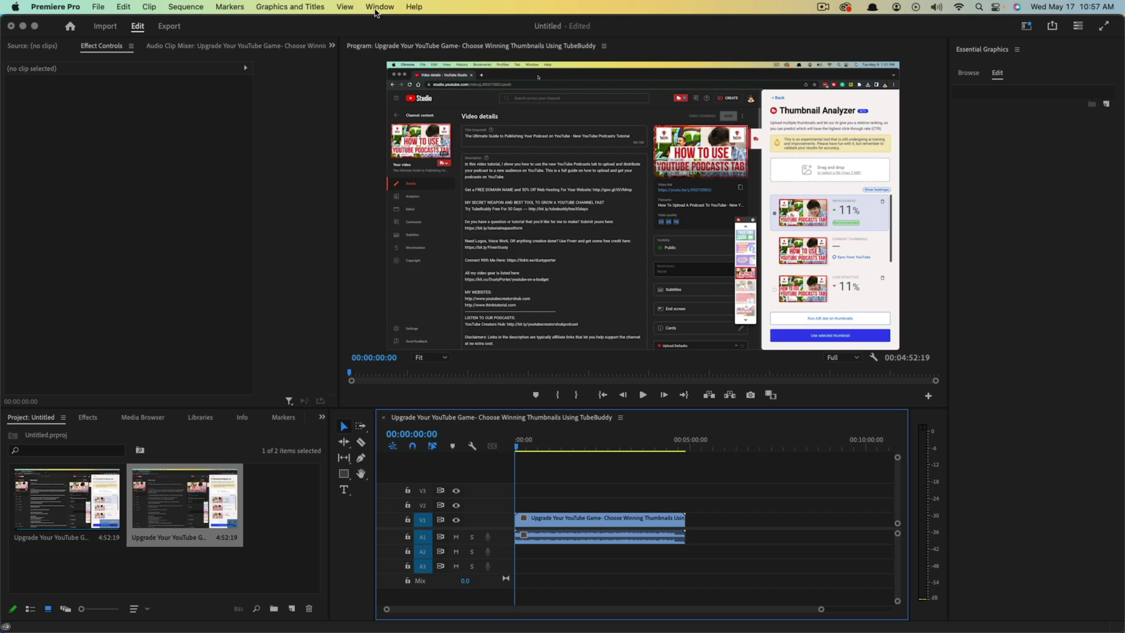
# Open the Text panel from the Window menu, showing the clip as untranscribed.
pyautogui.click(378, 7)
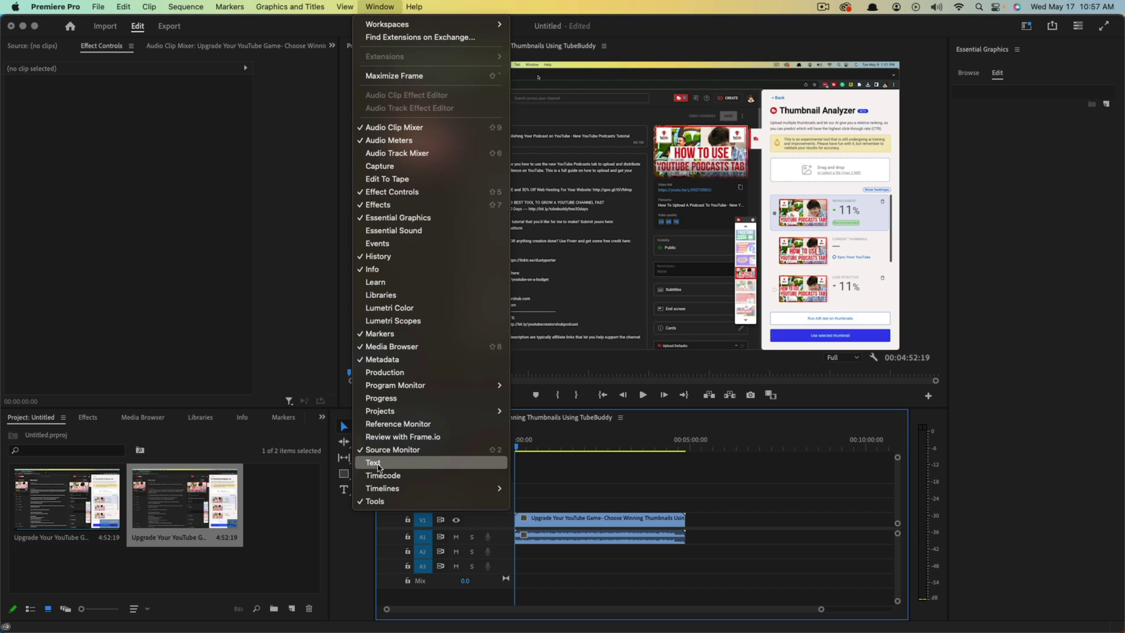
pyautogui.click(378, 464)
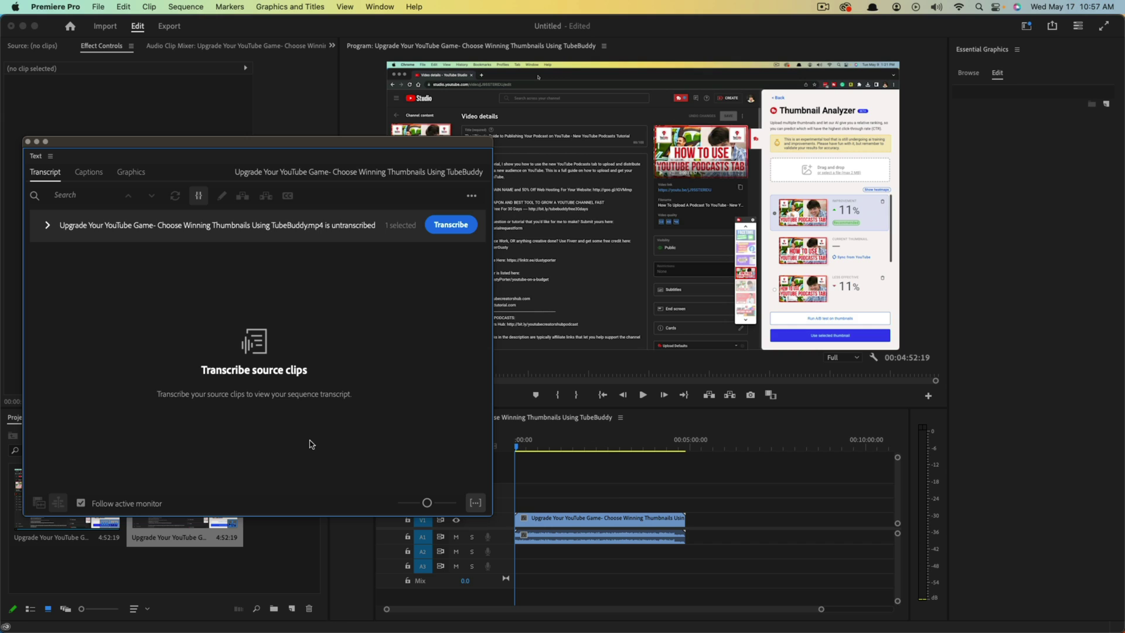
# Transcribe the TubeBuddy clip into timestamped paragraphs and move the Text panel higher.
pyautogui.click(451, 227)
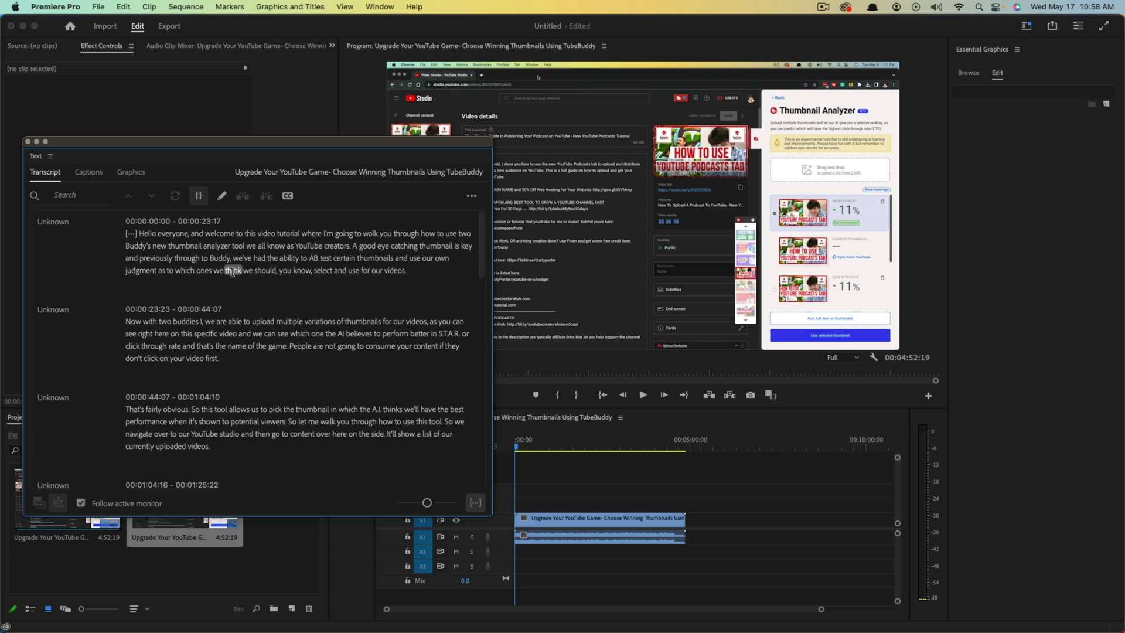
pyautogui.click(238, 346)
pyautogui.moveTo(287, 145); pyautogui.dragTo(283, 84)
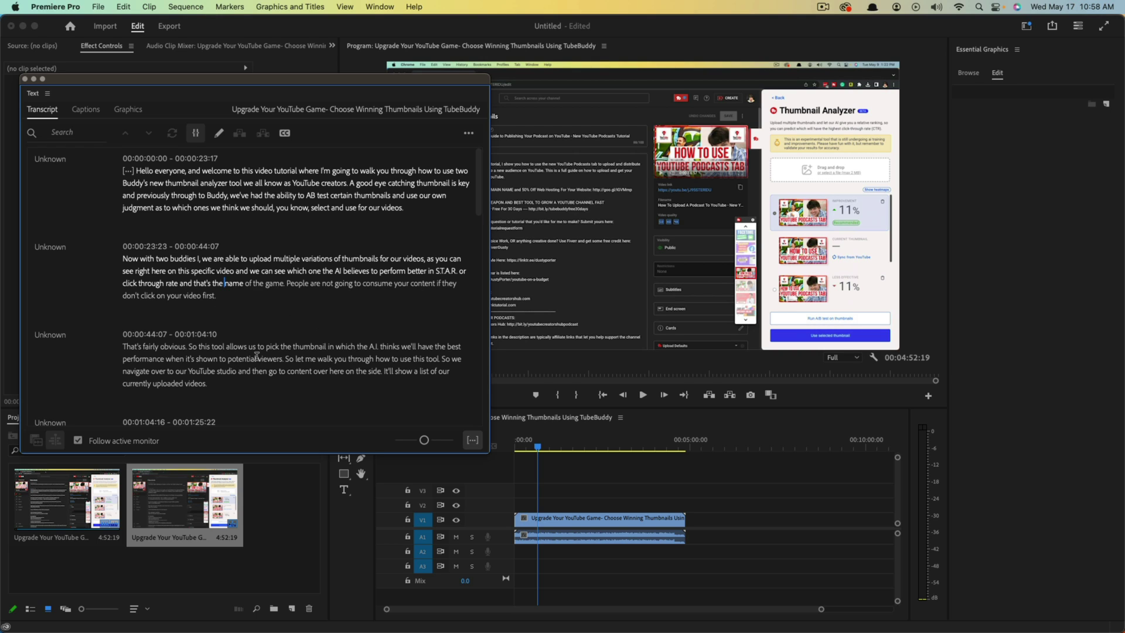
# Change 'uploaded' to 'upload' in the 00:01:43:29 paragraph, reading 'I've upload four different thumbnails'.
pyautogui.click(289, 359)
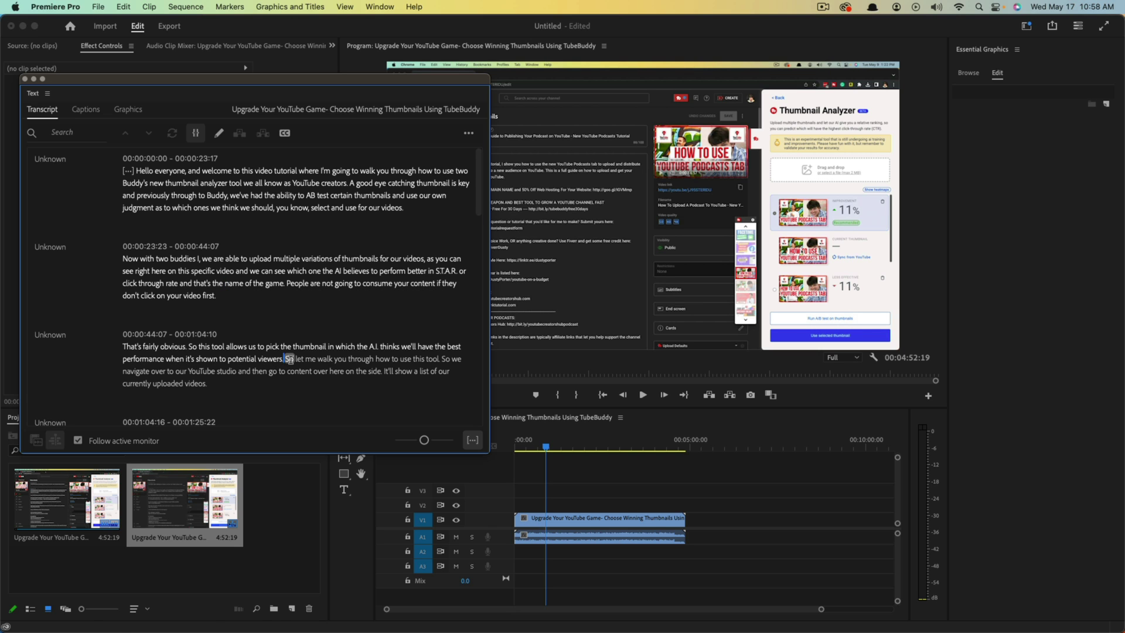
pyautogui.scroll(-10, 363, 317)
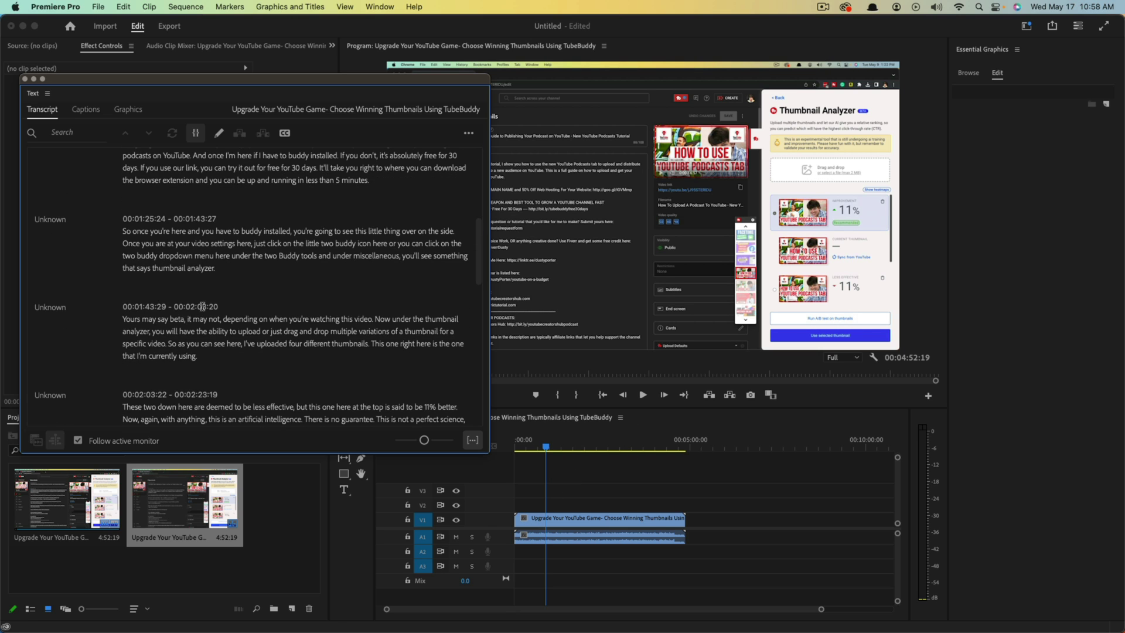
pyautogui.click(273, 344)
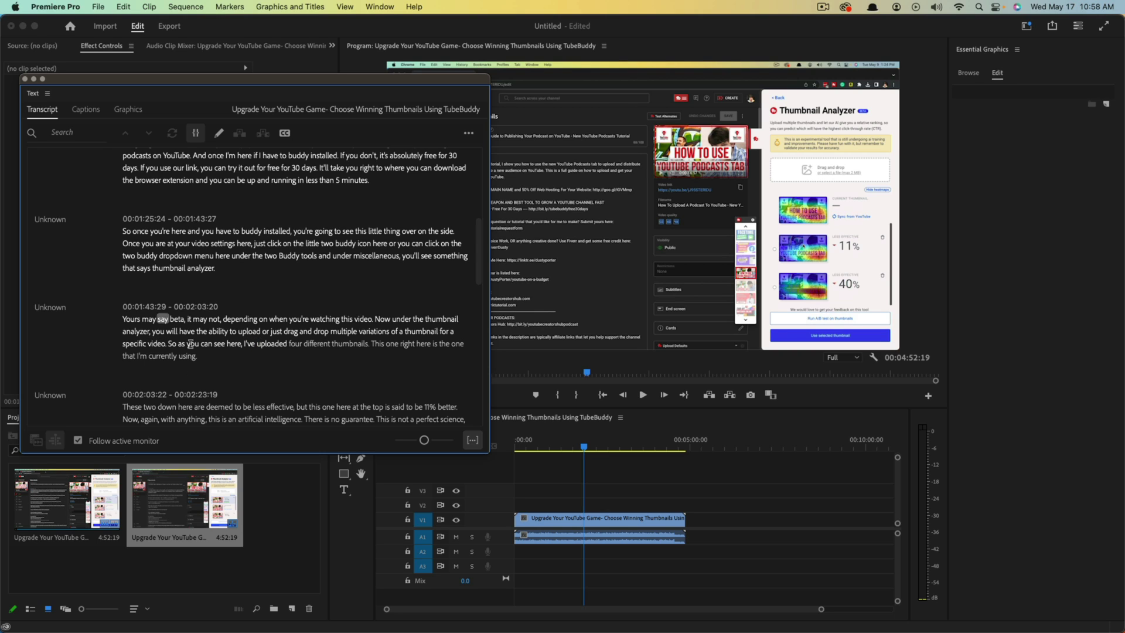
pyautogui.doubleClick(272, 344)
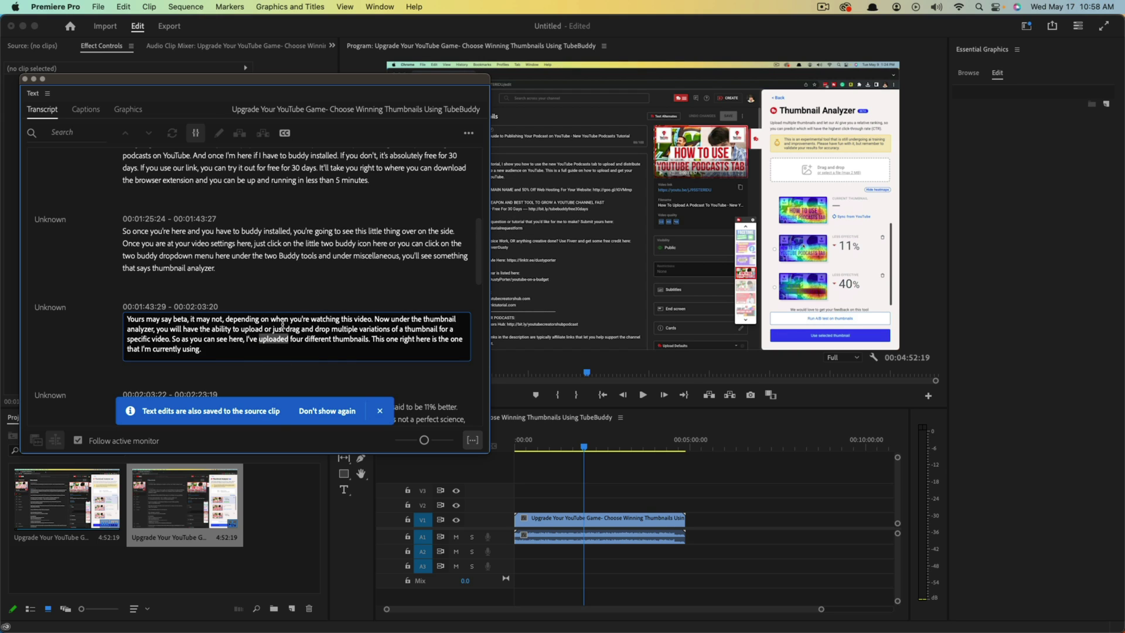
pyautogui.click(380, 411)
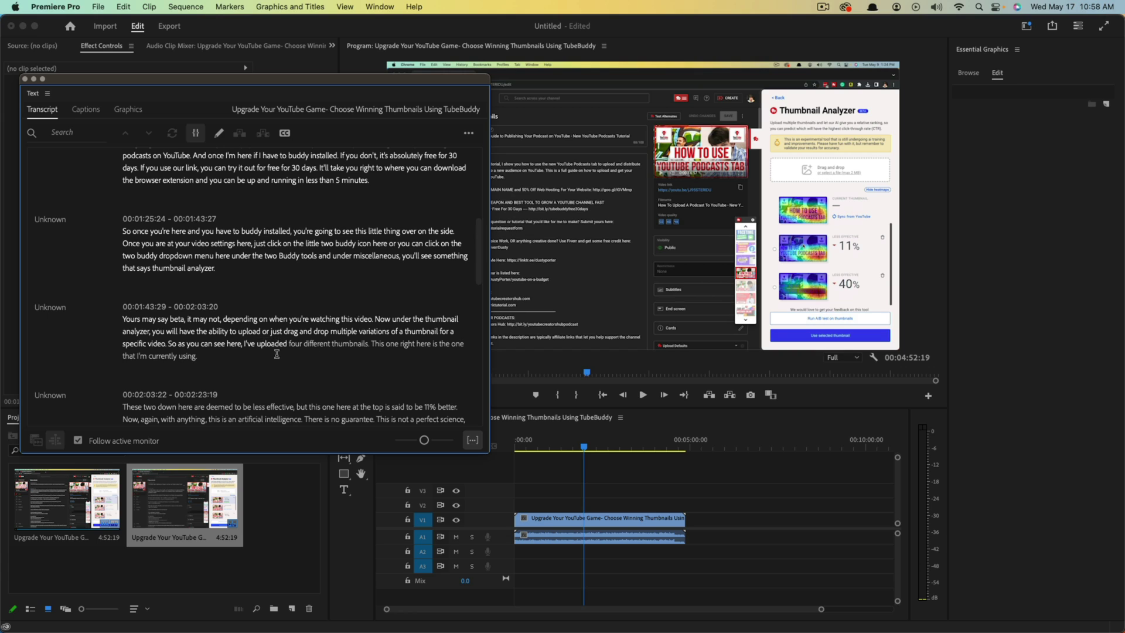
pyautogui.doubleClick(271, 346)
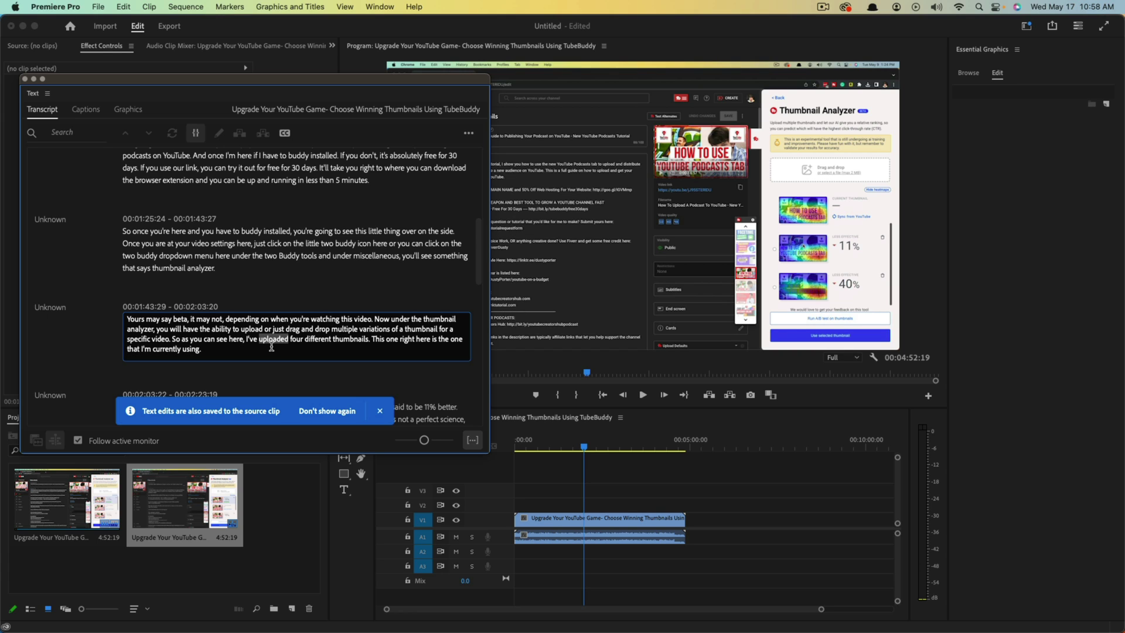
pyautogui.write('upload')
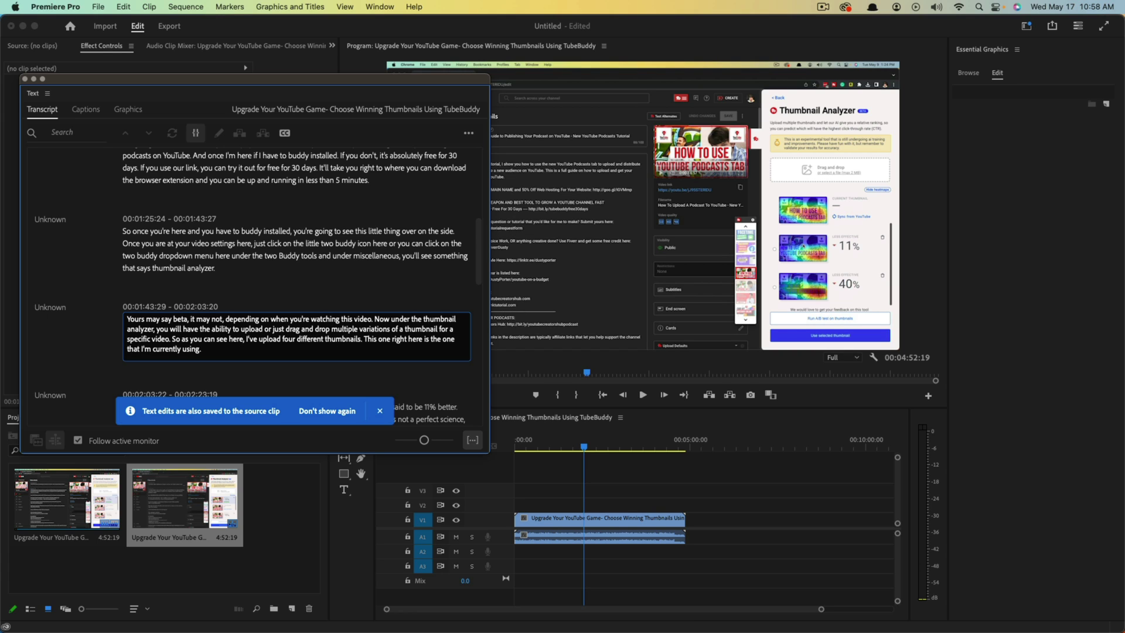
pyautogui.click(348, 368)
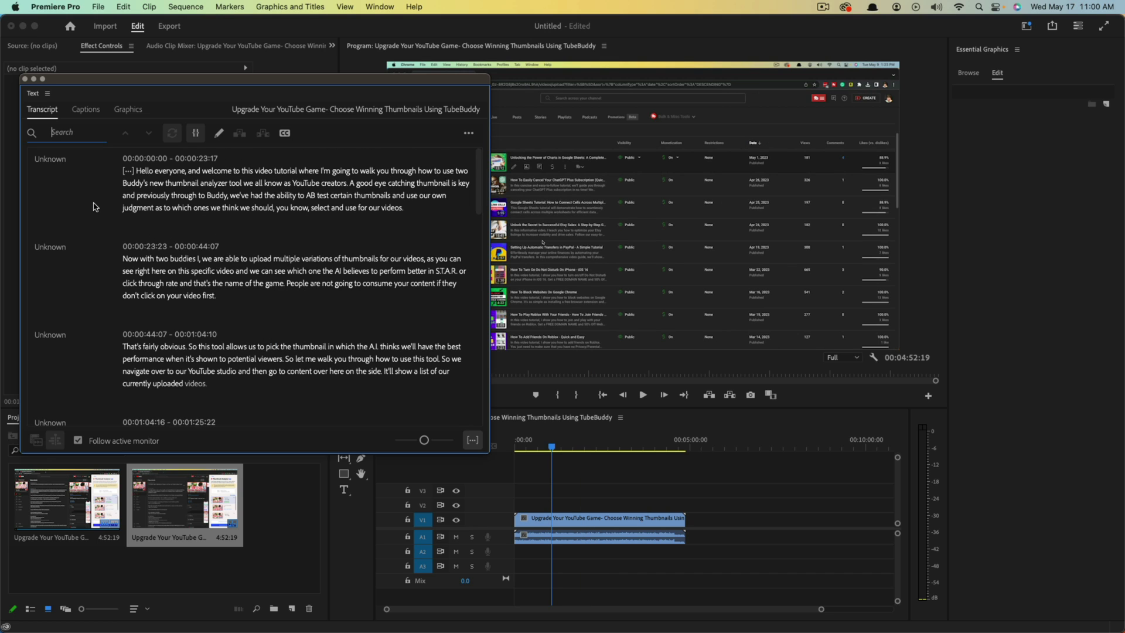
# Search the transcript for 'Up' and replace all 'uploaded' matches with 'Upload'.
pyautogui.click(70, 130)
pyautogui.write('Upload')
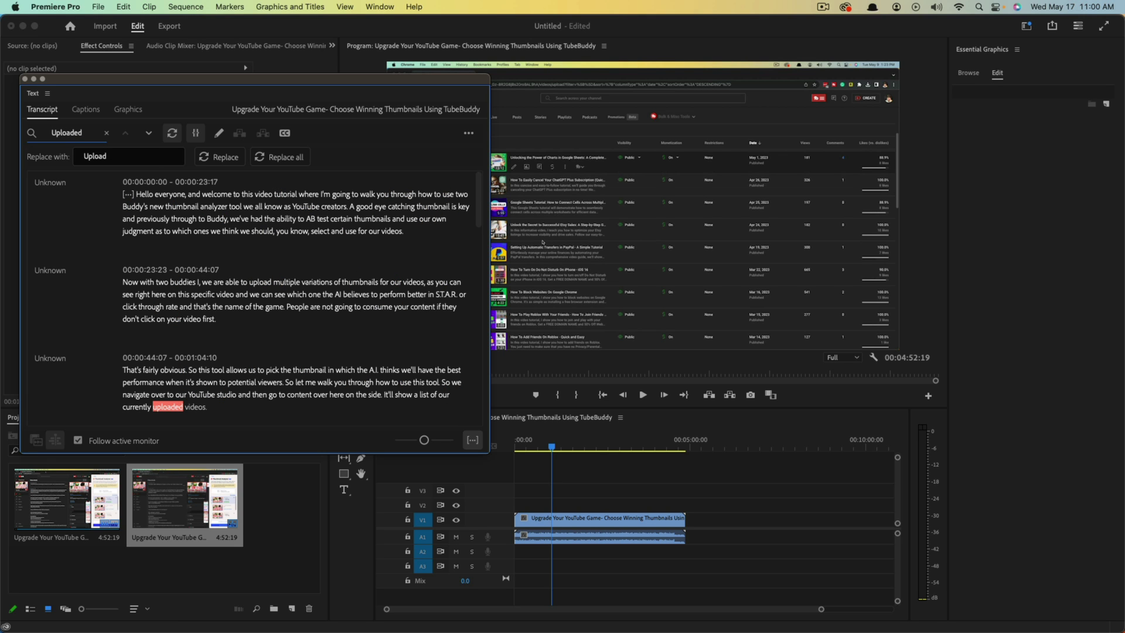
pyautogui.scroll(-3, 175, 320)
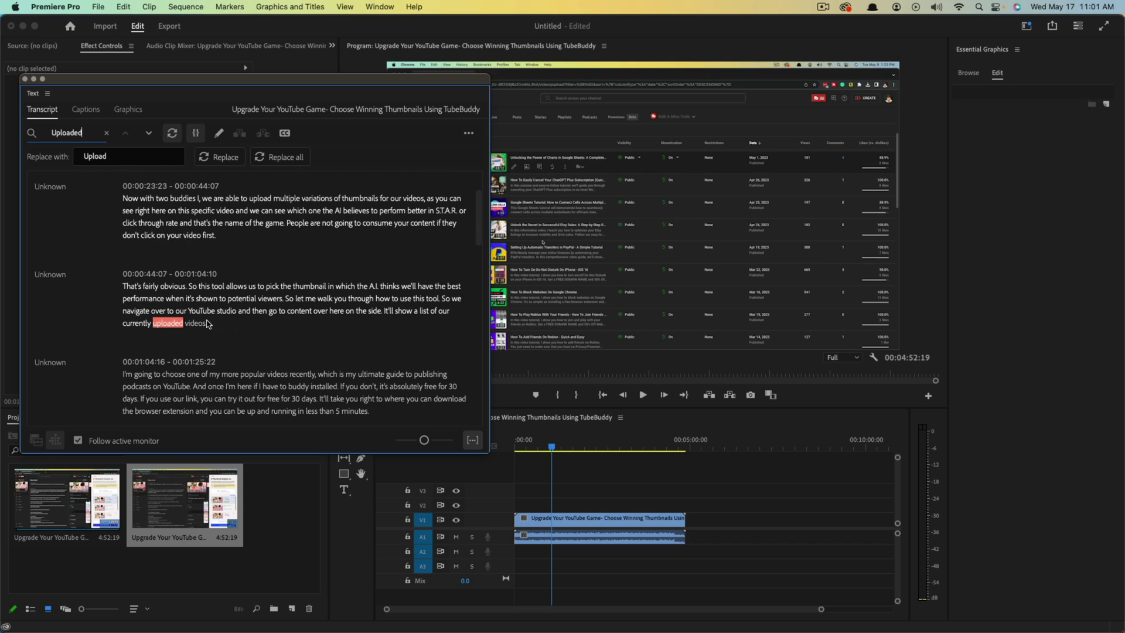
pyautogui.scroll(2, 187, 325)
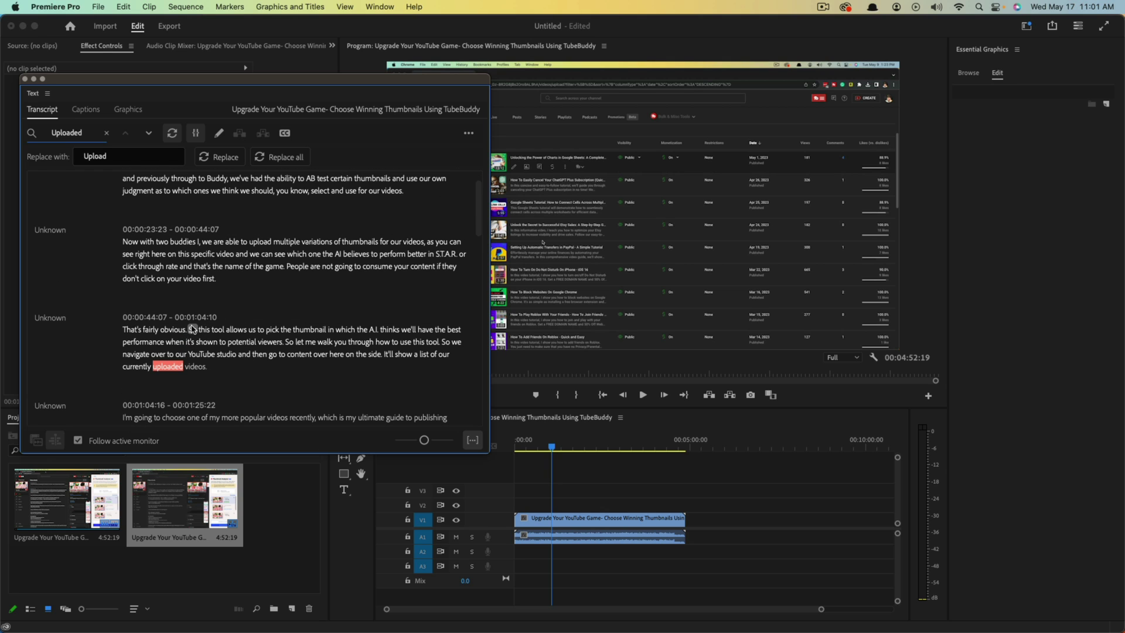
pyautogui.click(173, 135)
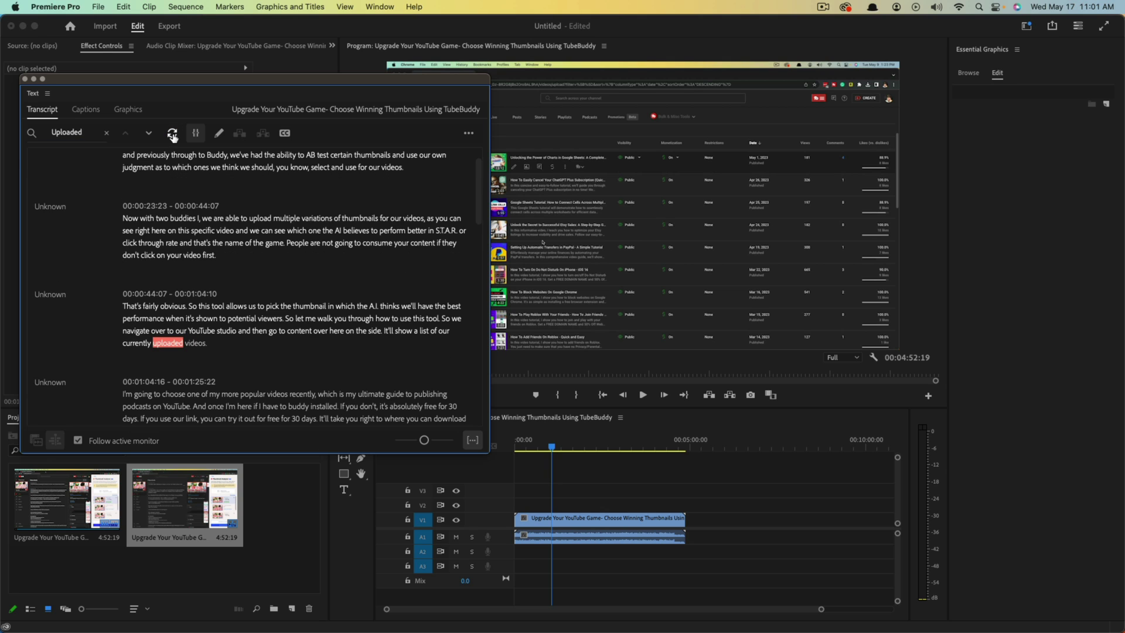
pyautogui.click(173, 135)
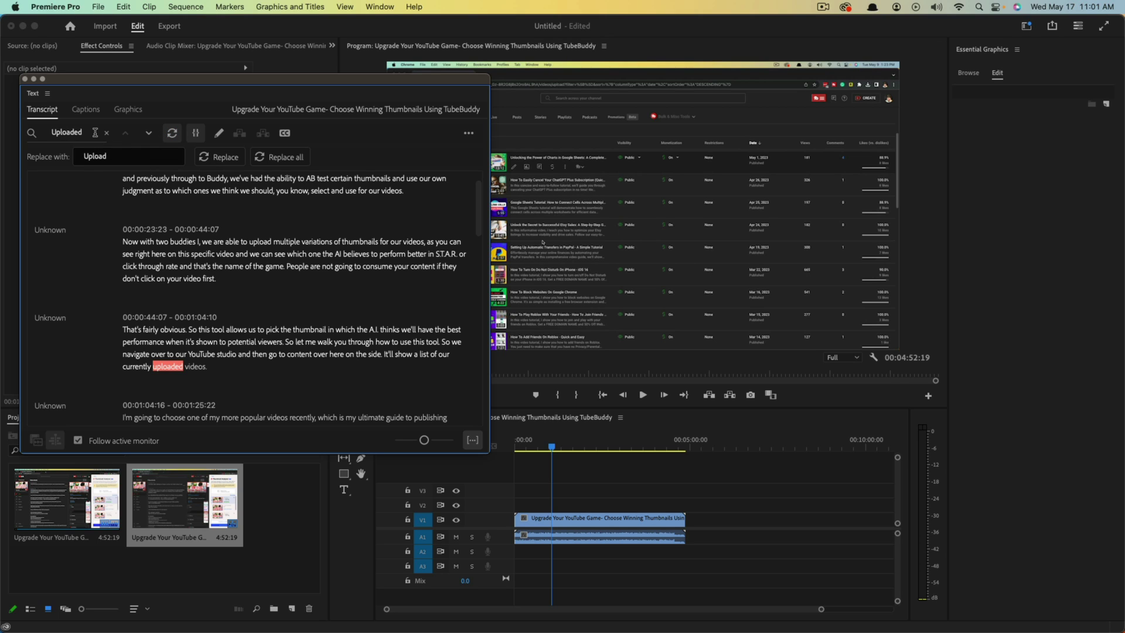
pyautogui.click(109, 155)
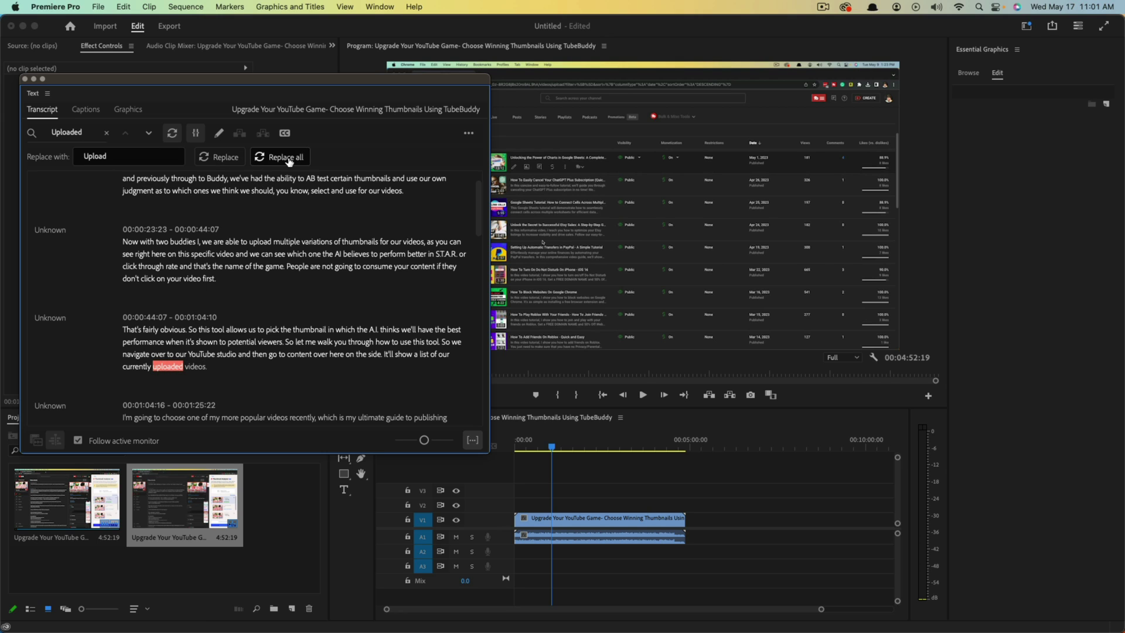
pyautogui.click(262, 157)
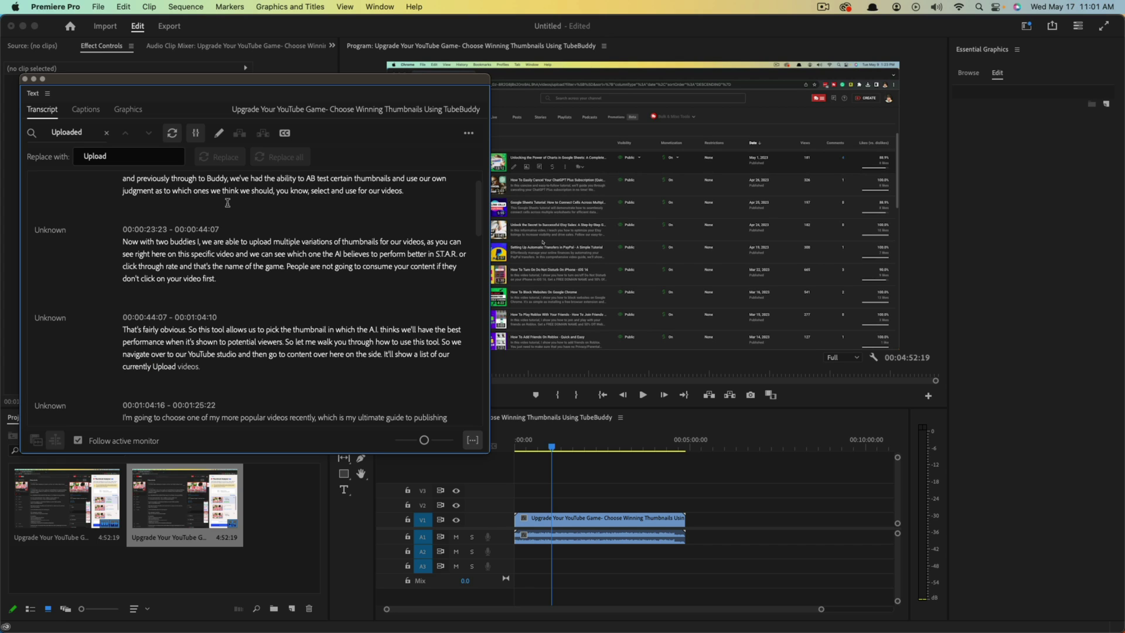
# Export the transcript as a text file to Main YouTube channel > How To Transcribe.
pyautogui.click(470, 135)
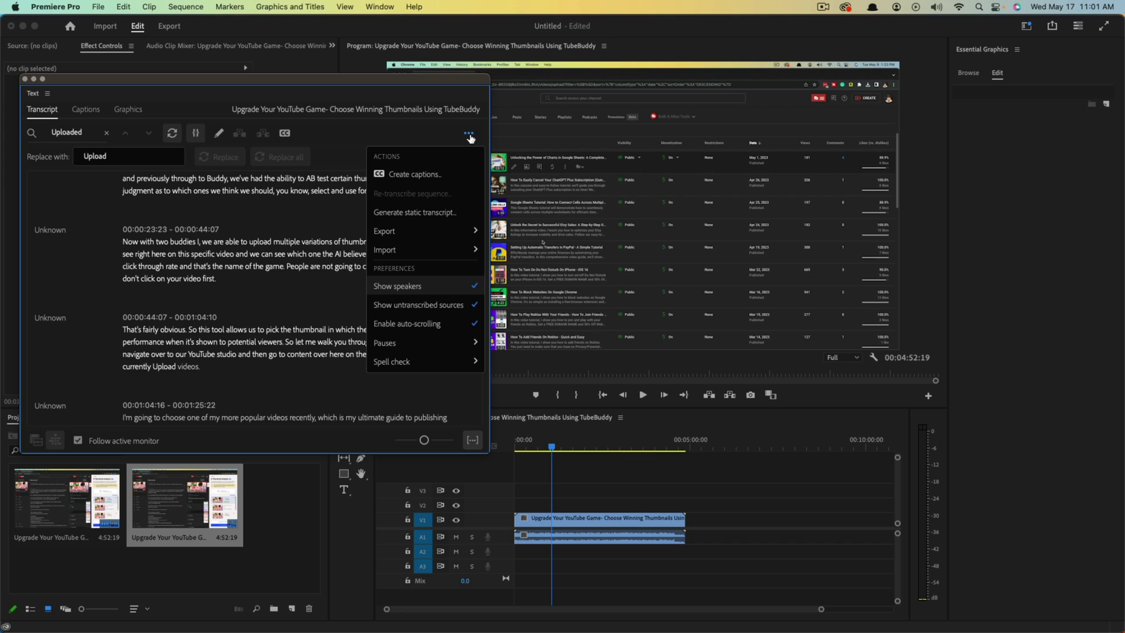
pyautogui.moveTo(398, 240)
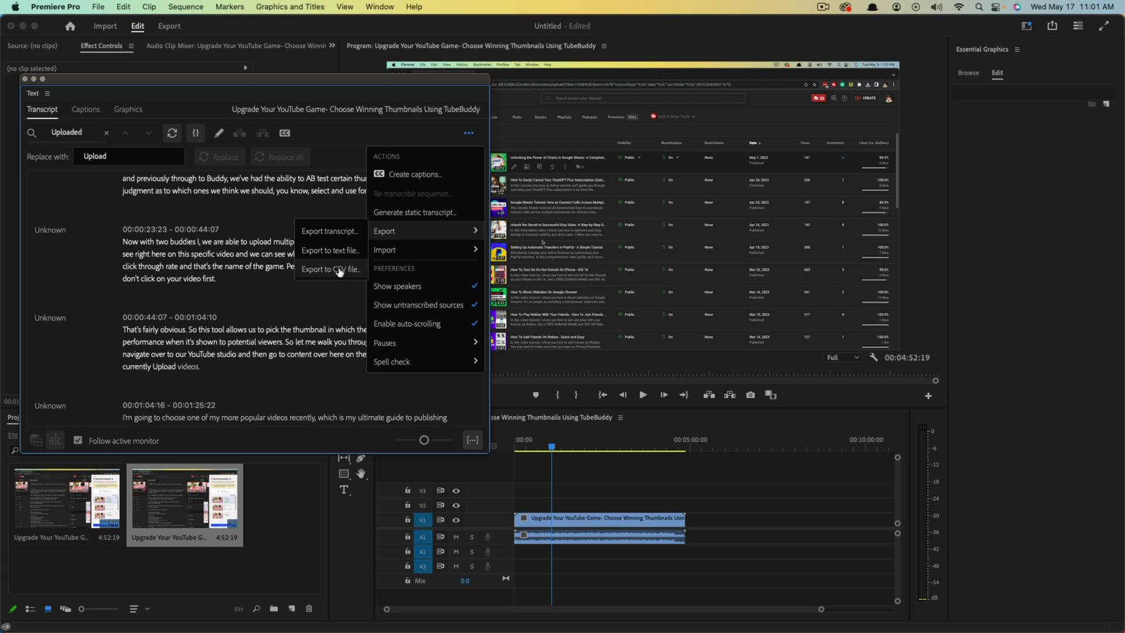
pyautogui.click(328, 251)
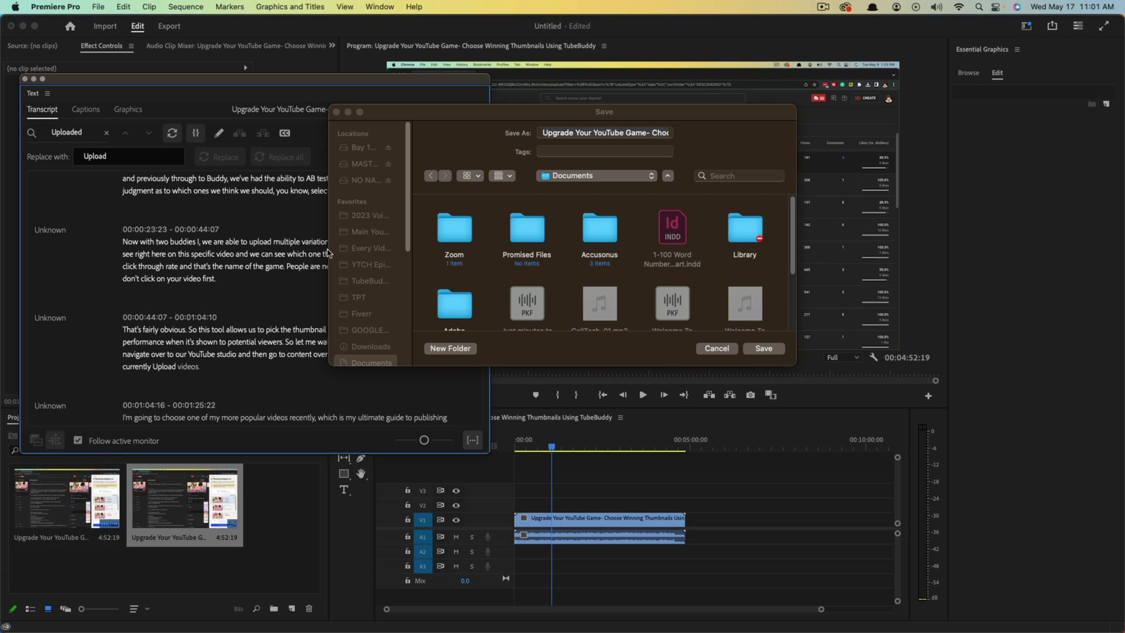
pyautogui.click(373, 236)
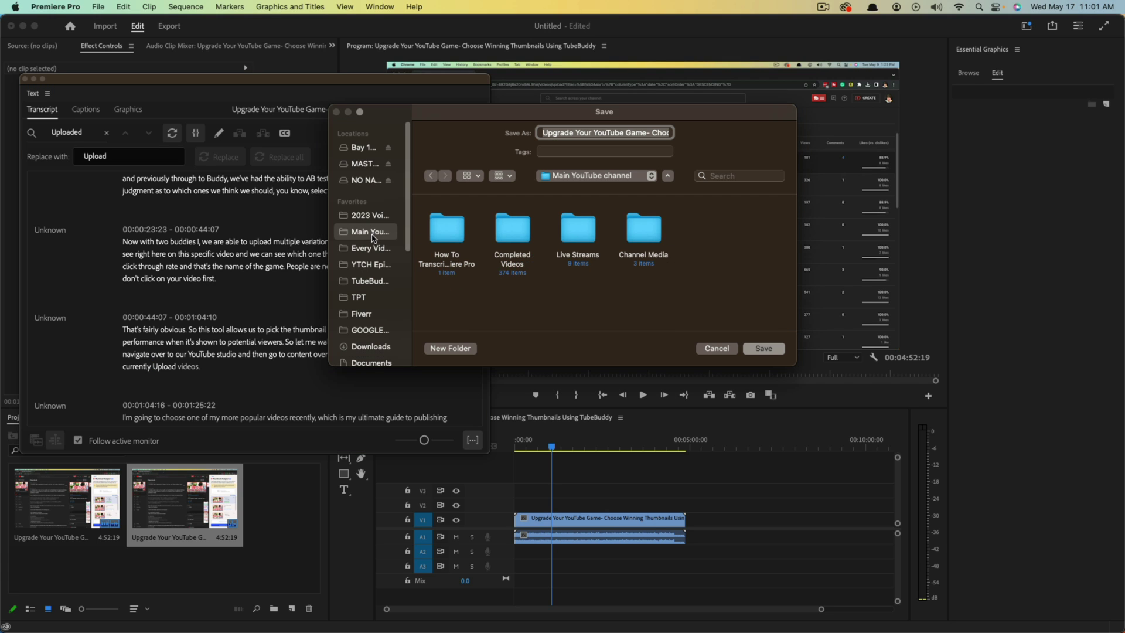
pyautogui.doubleClick(447, 232)
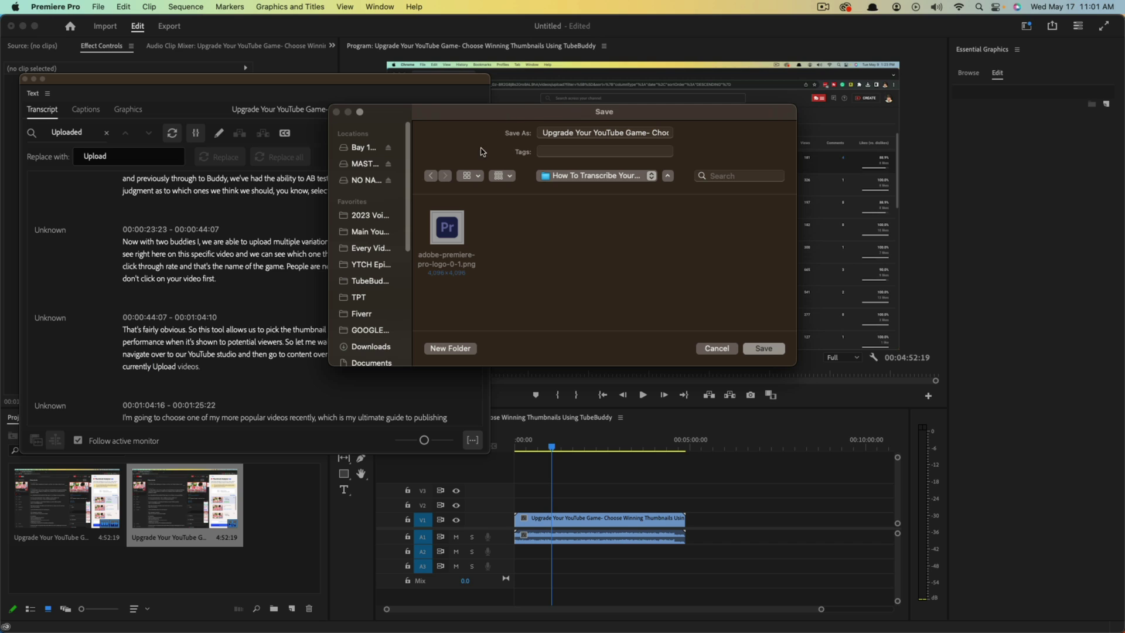
pyautogui.click(764, 349)
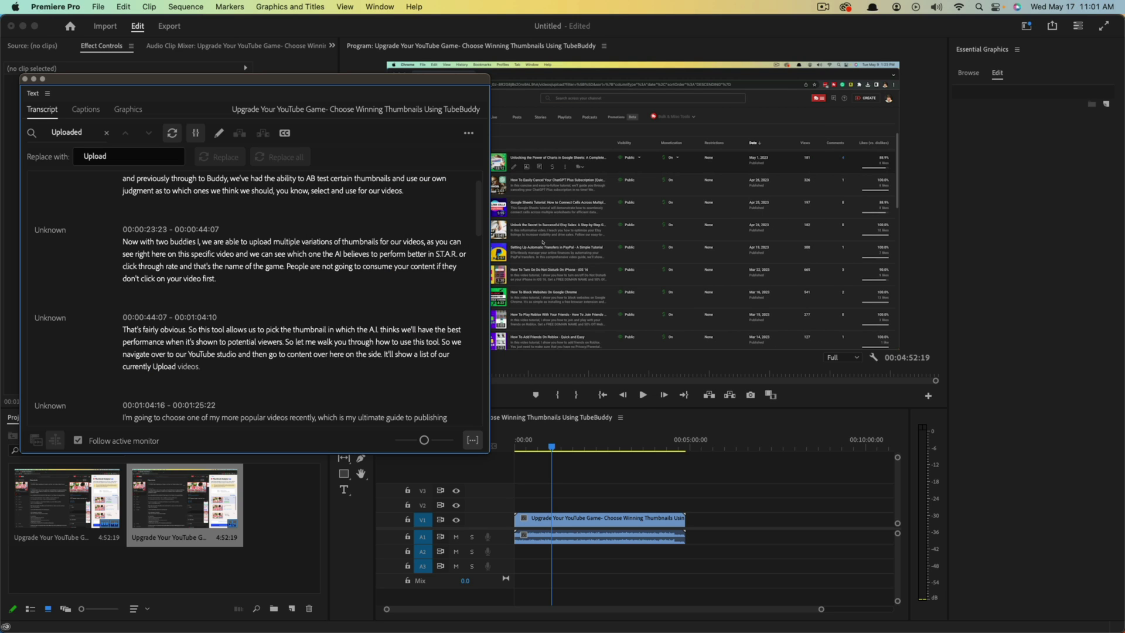
# Quick Look the exported transcript .txt in the How To Transcribe folder, then close the preview.
pyautogui.press('super+Tab')
pyautogui.click(839, 416)
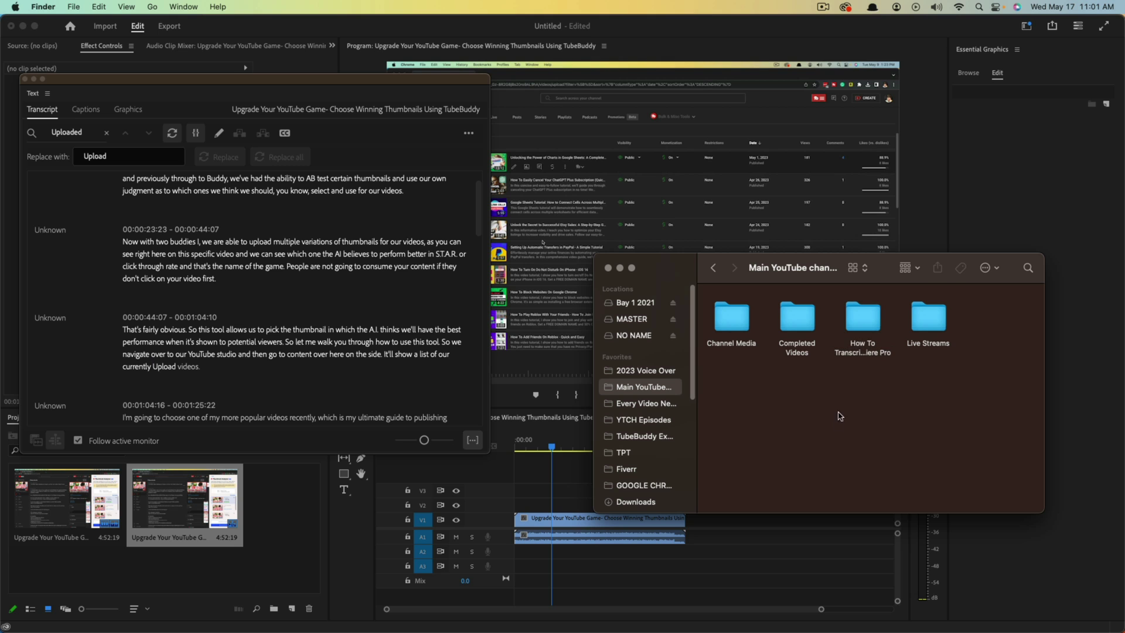
pyautogui.doubleClick(862, 317)
pyautogui.click(805, 349)
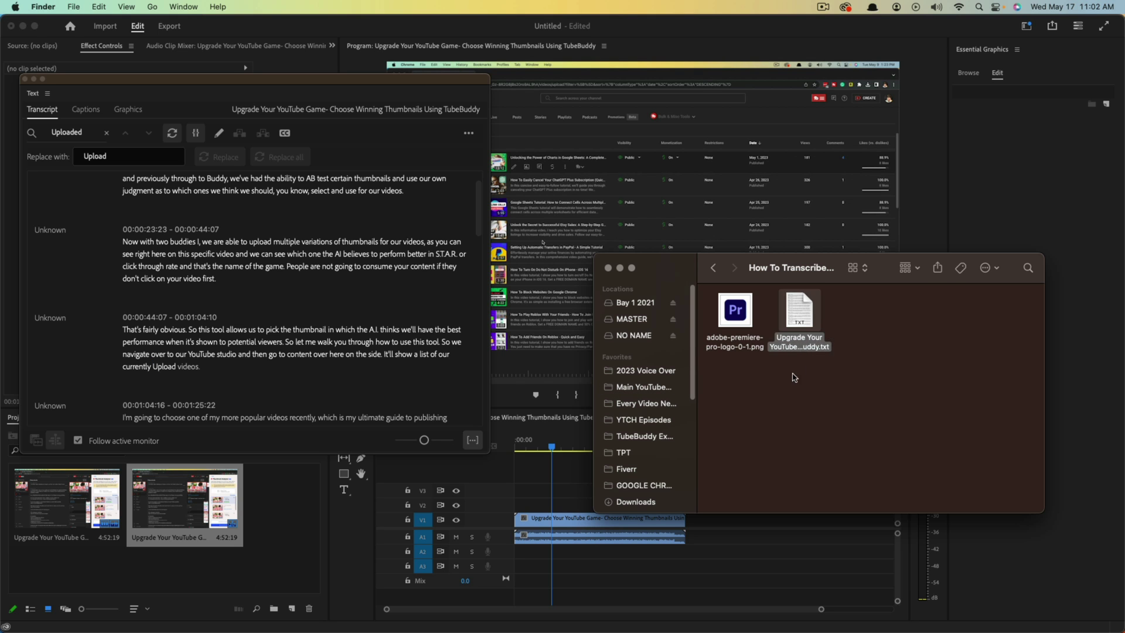
pyautogui.press('space')
pyautogui.moveTo(725, 150); pyautogui.dragTo(588, 93)
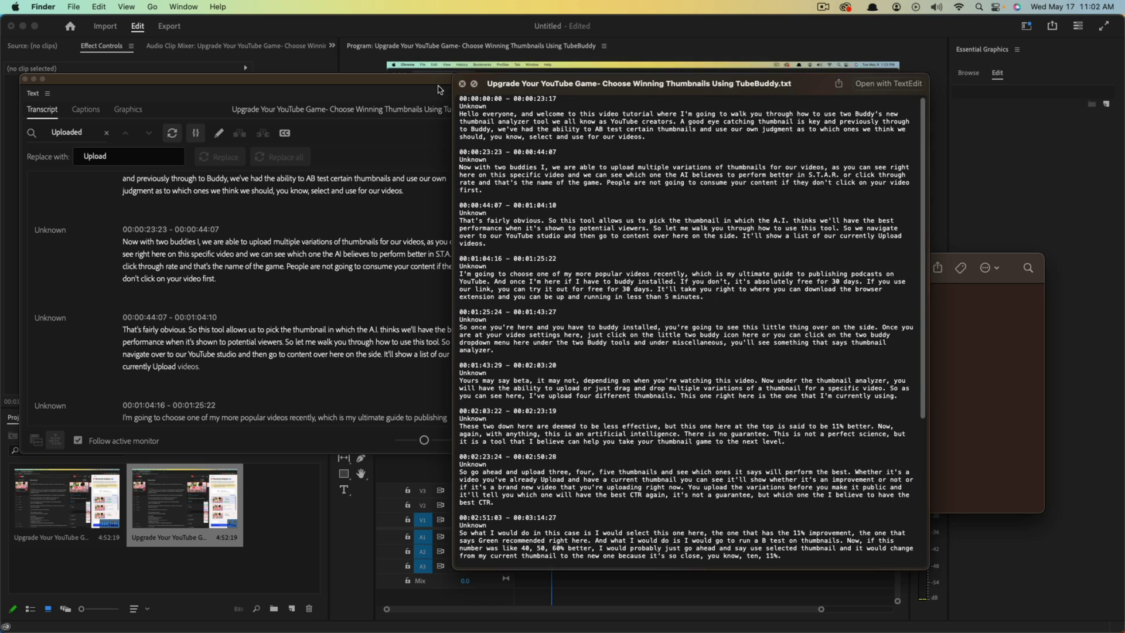
pyautogui.click(462, 84)
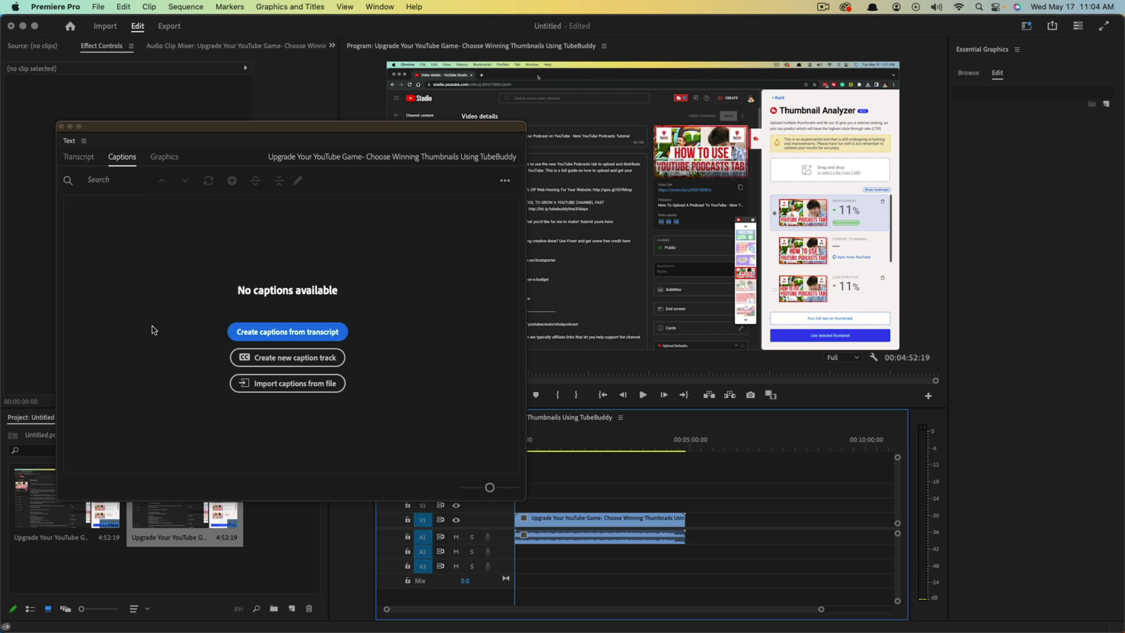
# Start creating captions from the transcript with speaker labeling set to not separate speakers.
pyautogui.click(302, 334)
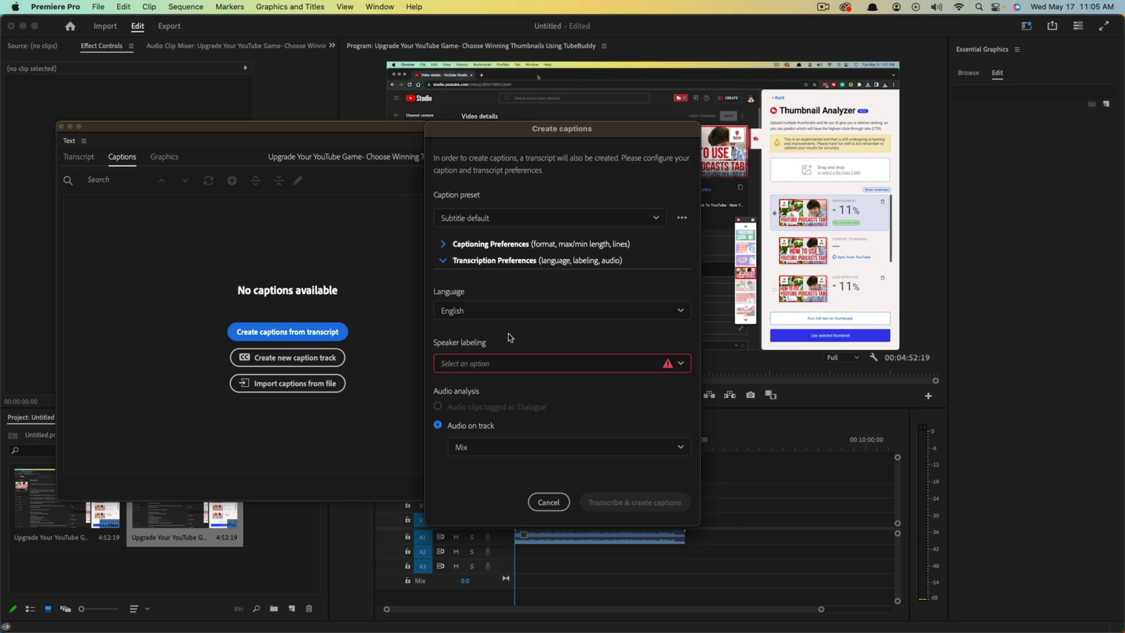
pyautogui.click(502, 364)
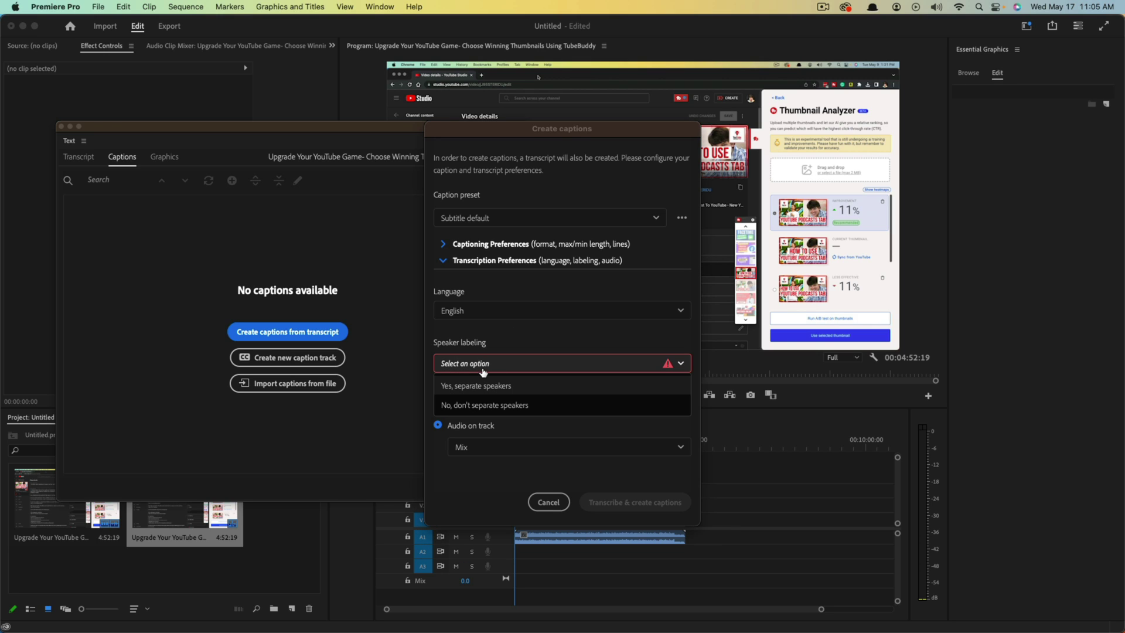
pyautogui.click(484, 405)
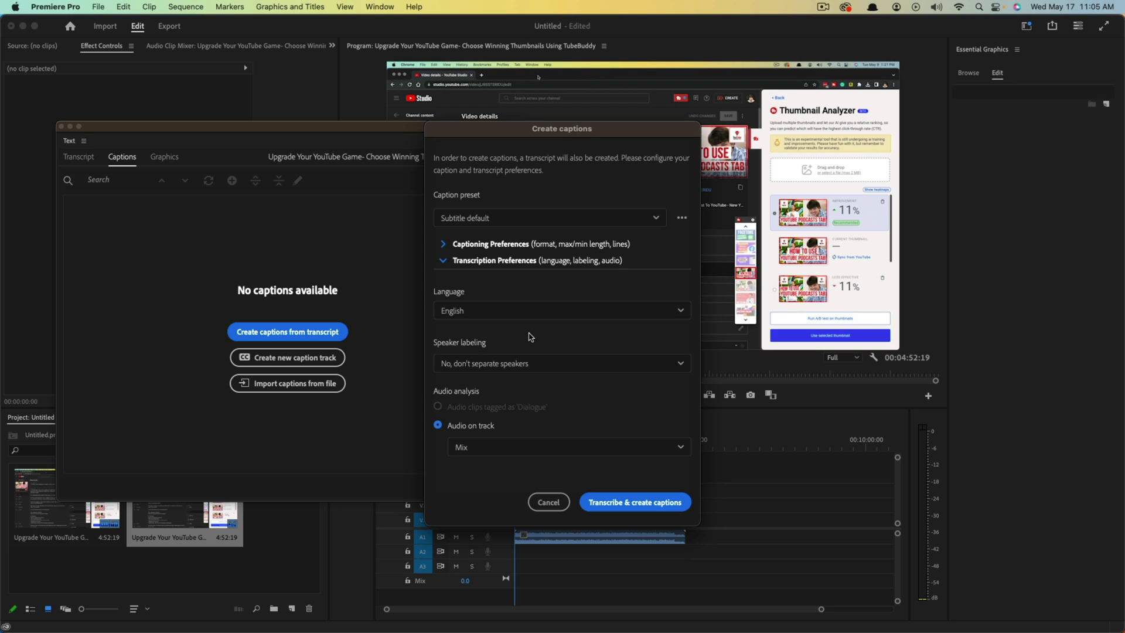
pyautogui.click(495, 363)
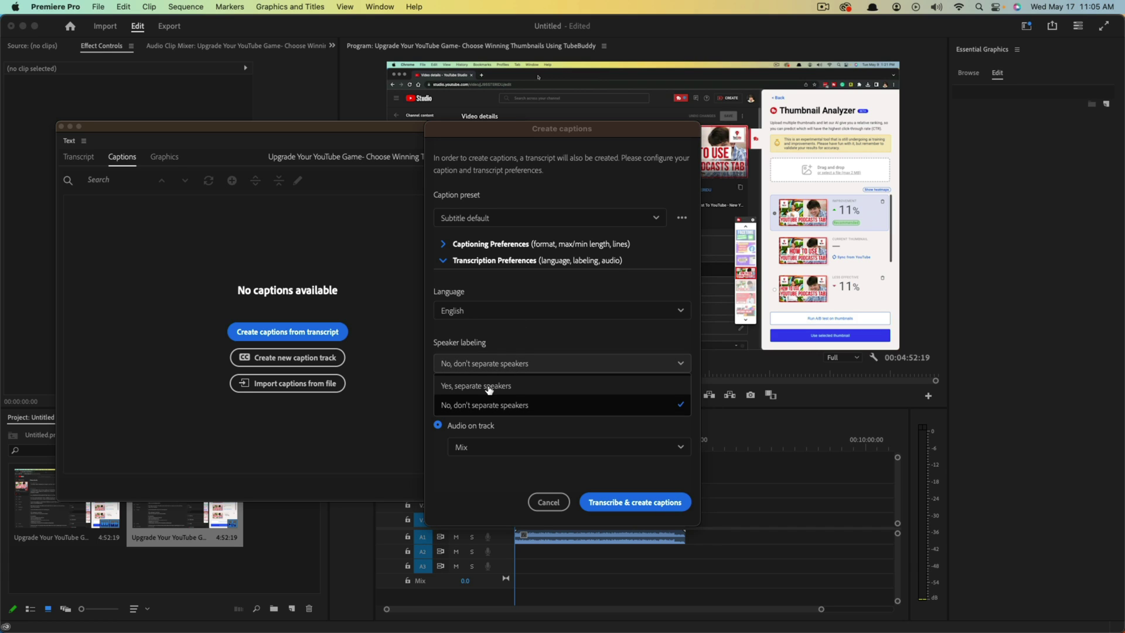
pyautogui.click(551, 333)
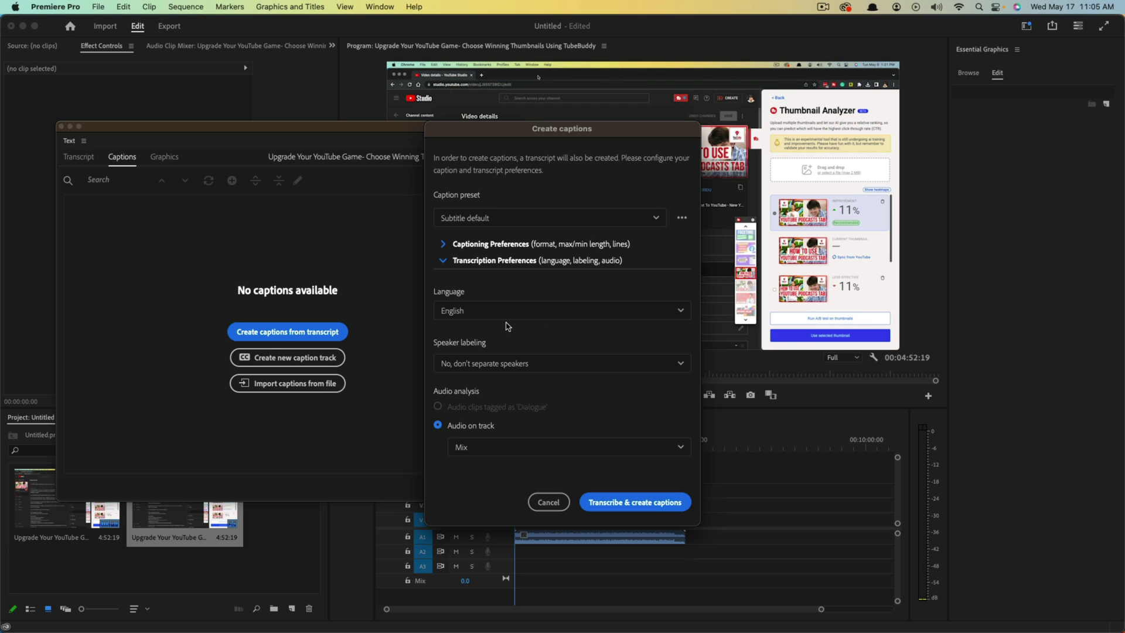
# Keep Subtitle format and None caption style in Captioning Preferences, then create the captions.
pyautogui.click(443, 245)
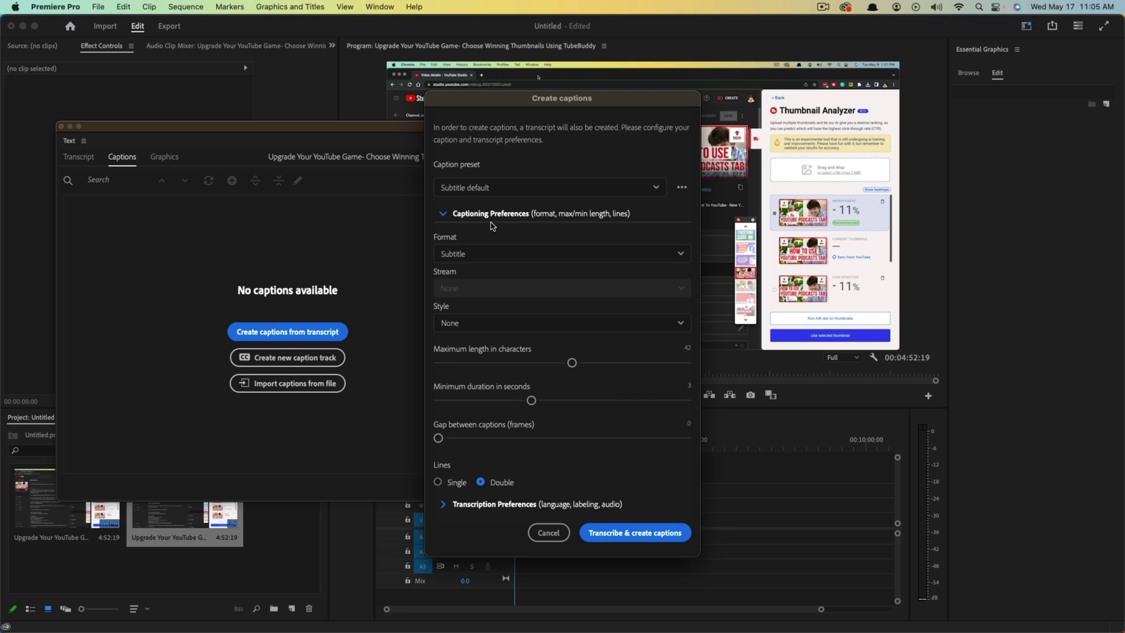
pyautogui.click(492, 259)
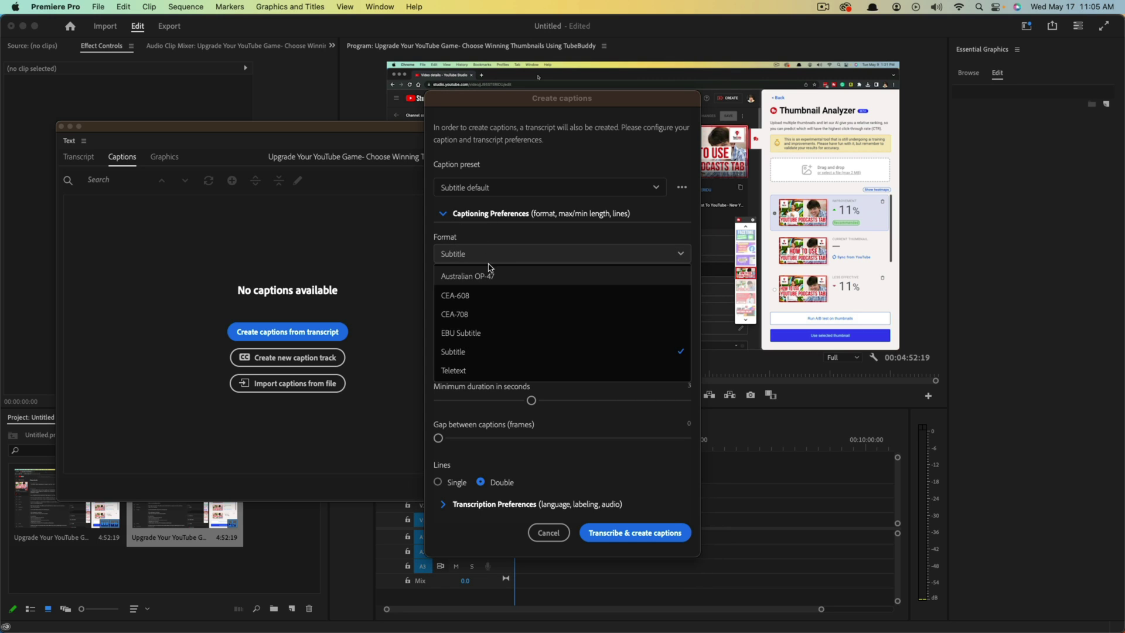
pyautogui.click(510, 240)
pyautogui.click(481, 326)
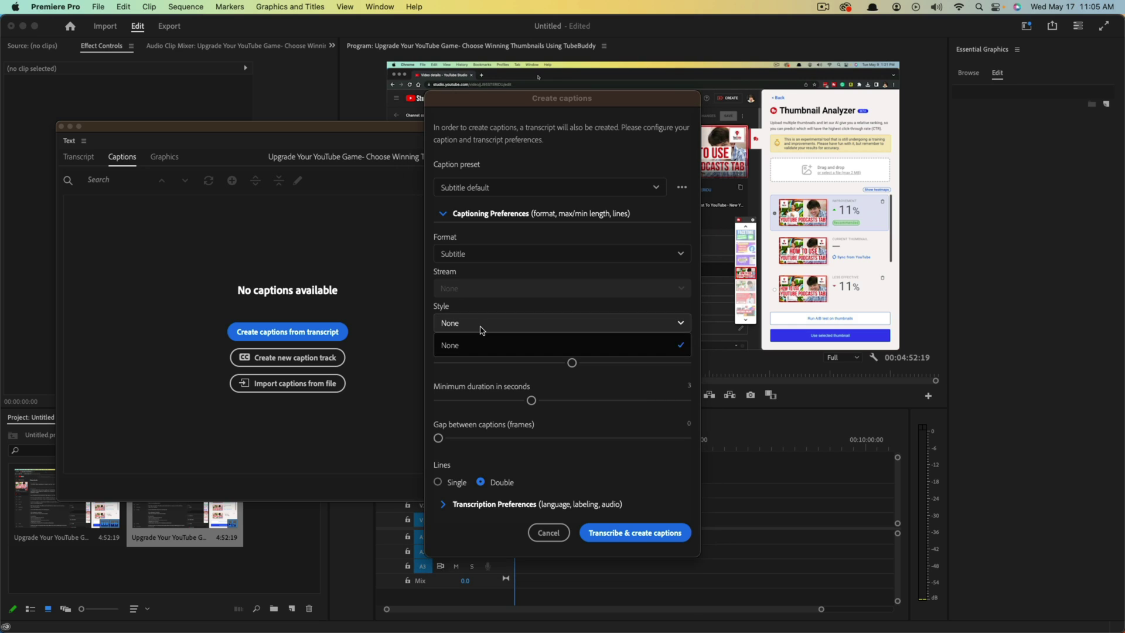
pyautogui.click(507, 308)
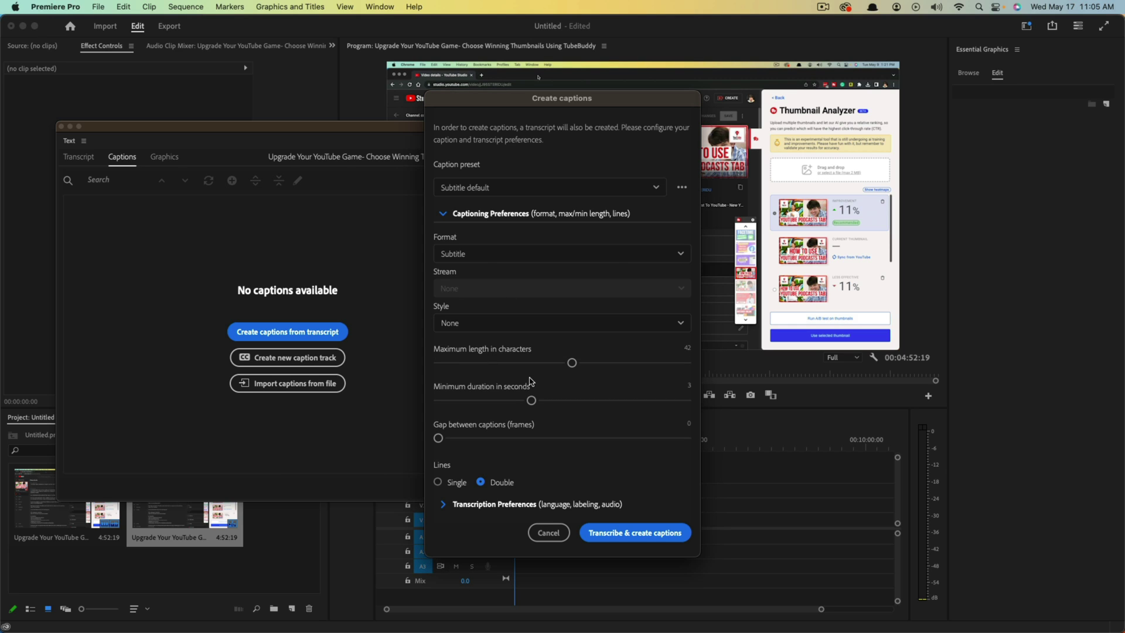
pyautogui.click(473, 504)
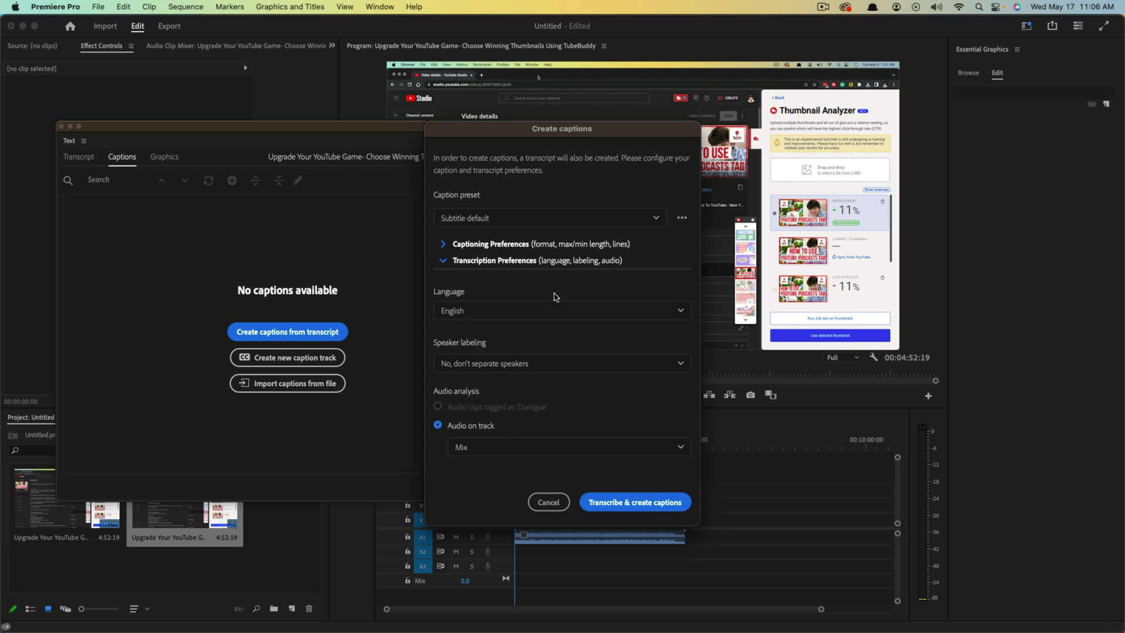
pyautogui.click(630, 502)
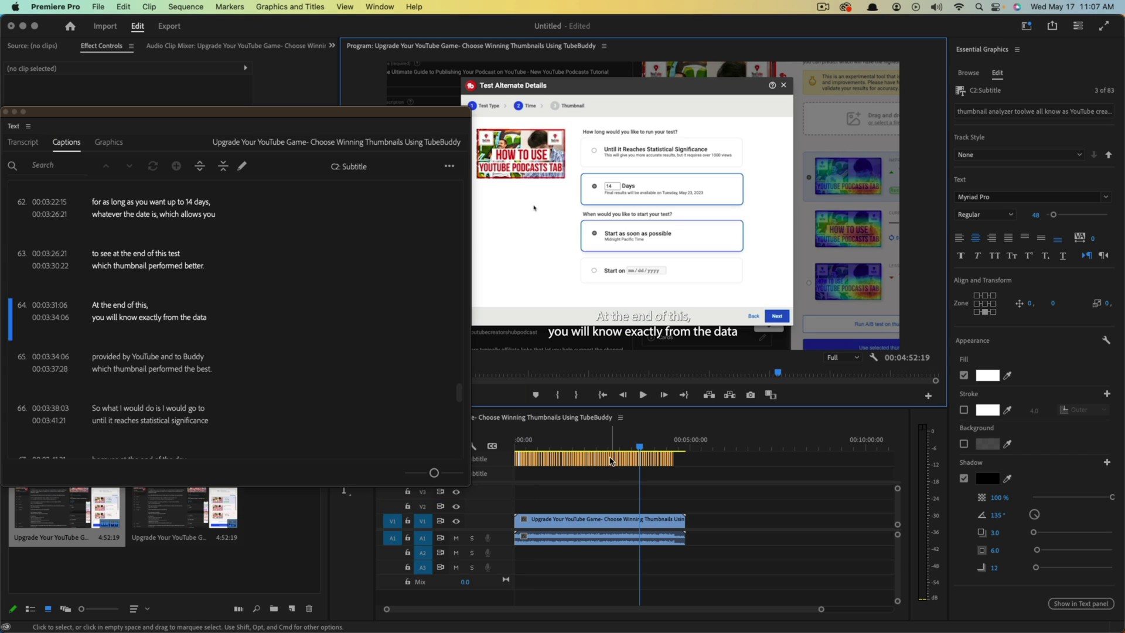
# Zoom out the timeline, toggle the C2 subtitle track off and on, and scrub to 00:02:56:11.
pyautogui.moveTo(821, 608); pyautogui.dragTo(655, 605)
pyautogui.press('-')
pyautogui.press('-')
pyautogui.press('-')
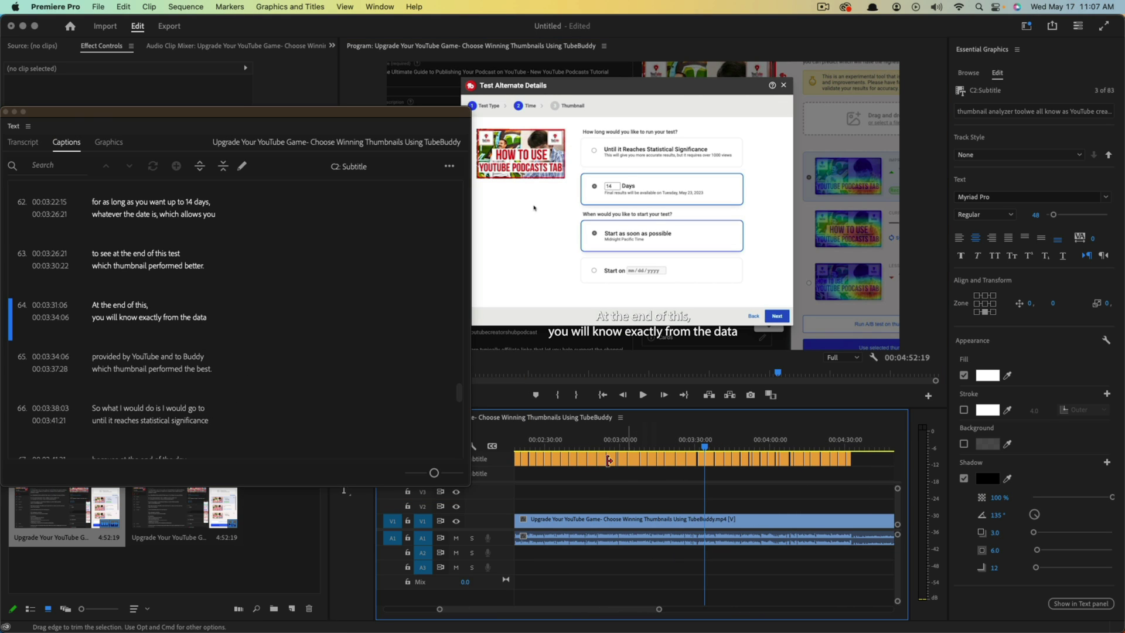
pyautogui.doubleClick(178, 115)
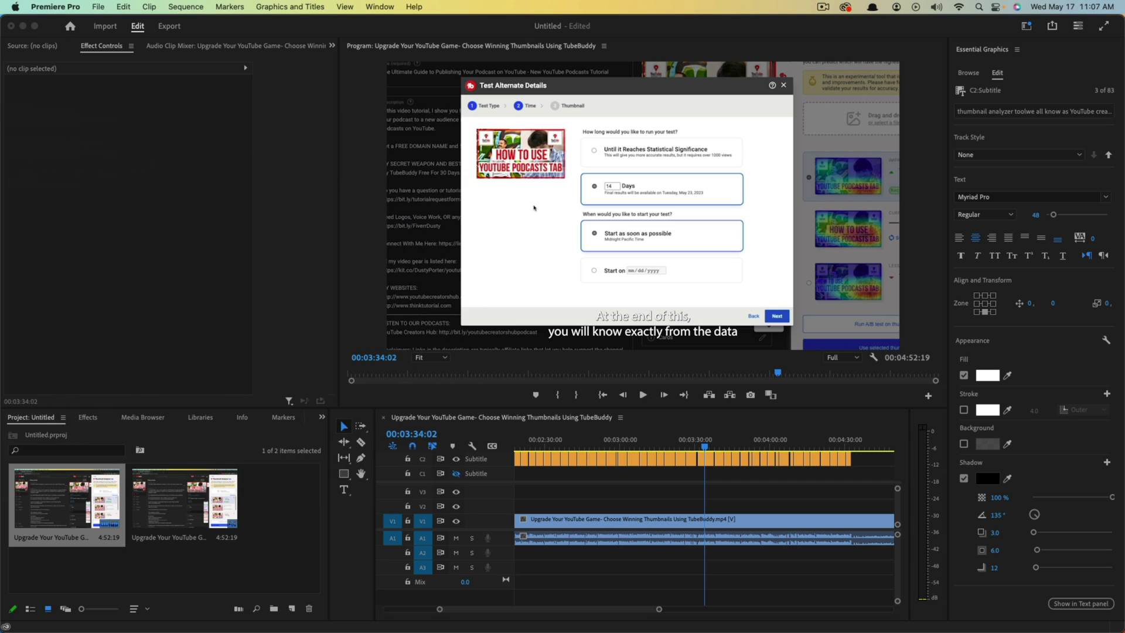
pyautogui.click(549, 485)
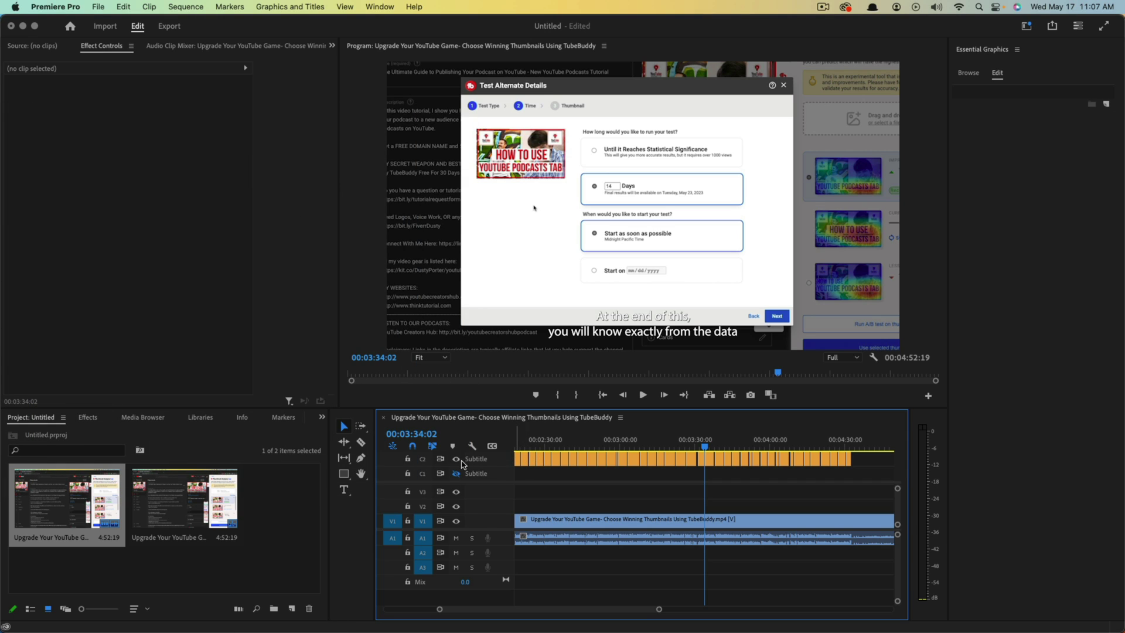
pyautogui.click(457, 460)
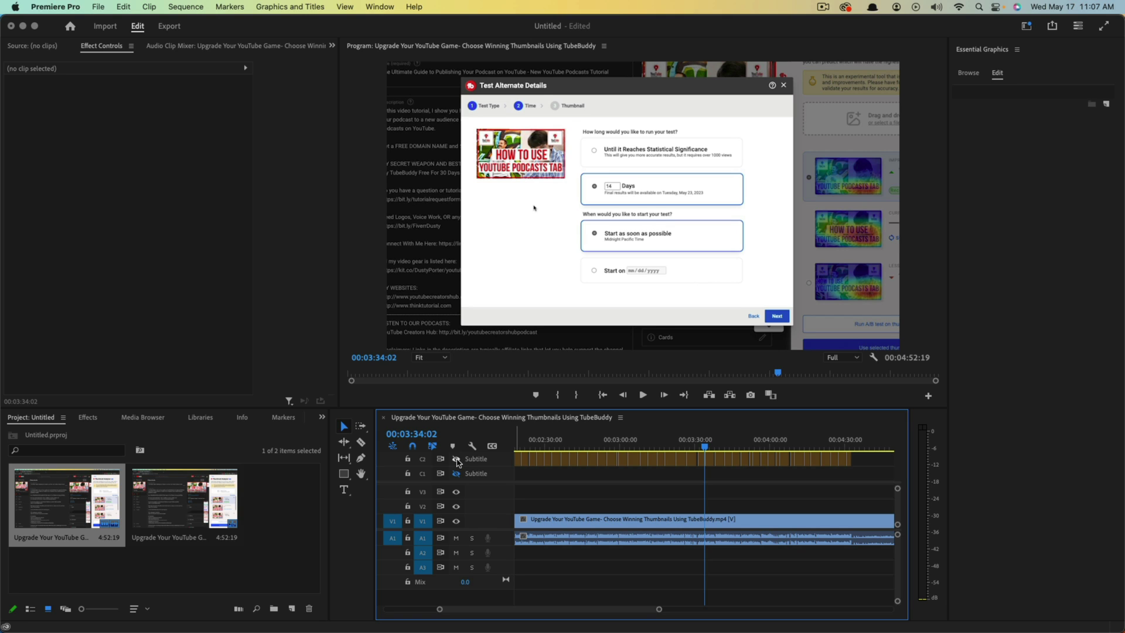
pyautogui.click(457, 460)
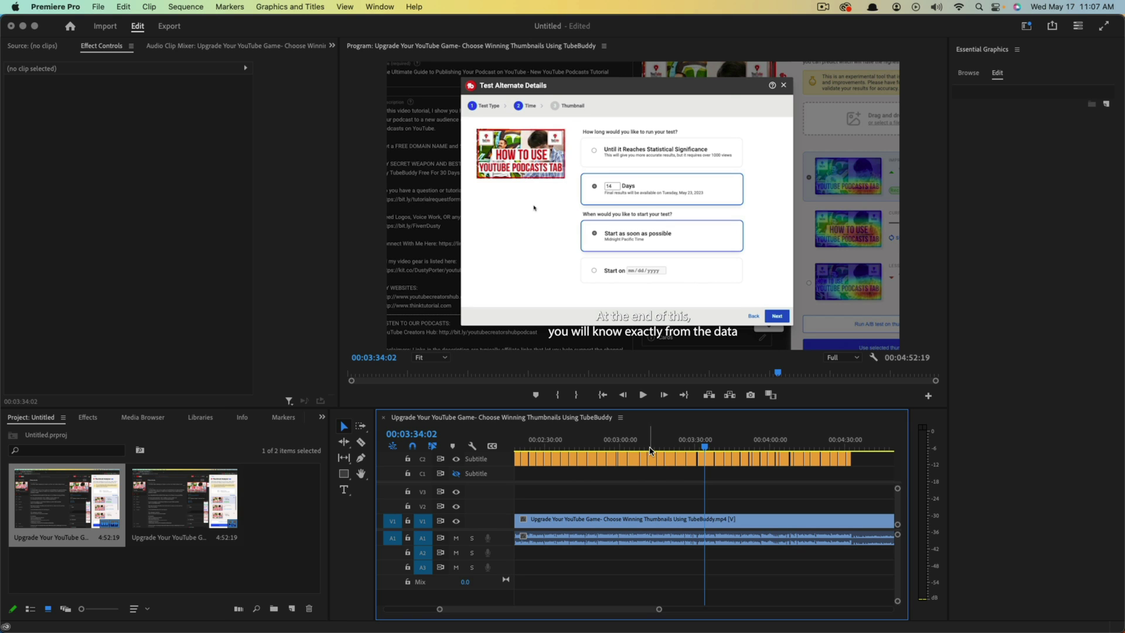
pyautogui.moveTo(636, 447); pyautogui.dragTo(611, 449)
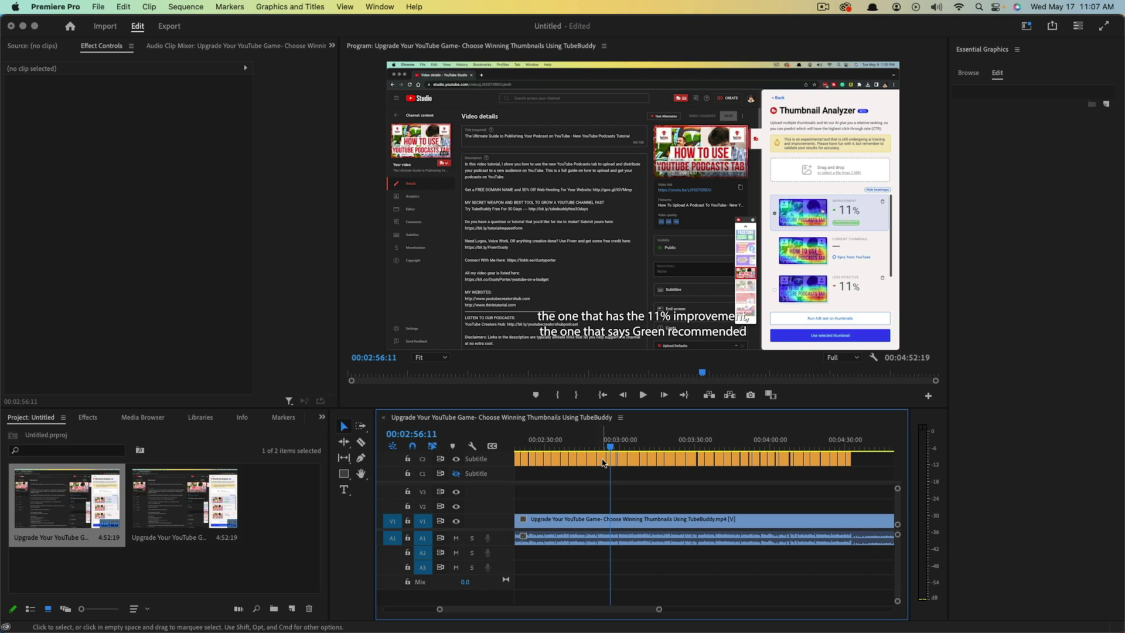
# Reopen the Captions list beside the video and step through captions 37, 40 and 39.
pyautogui.click(623, 461)
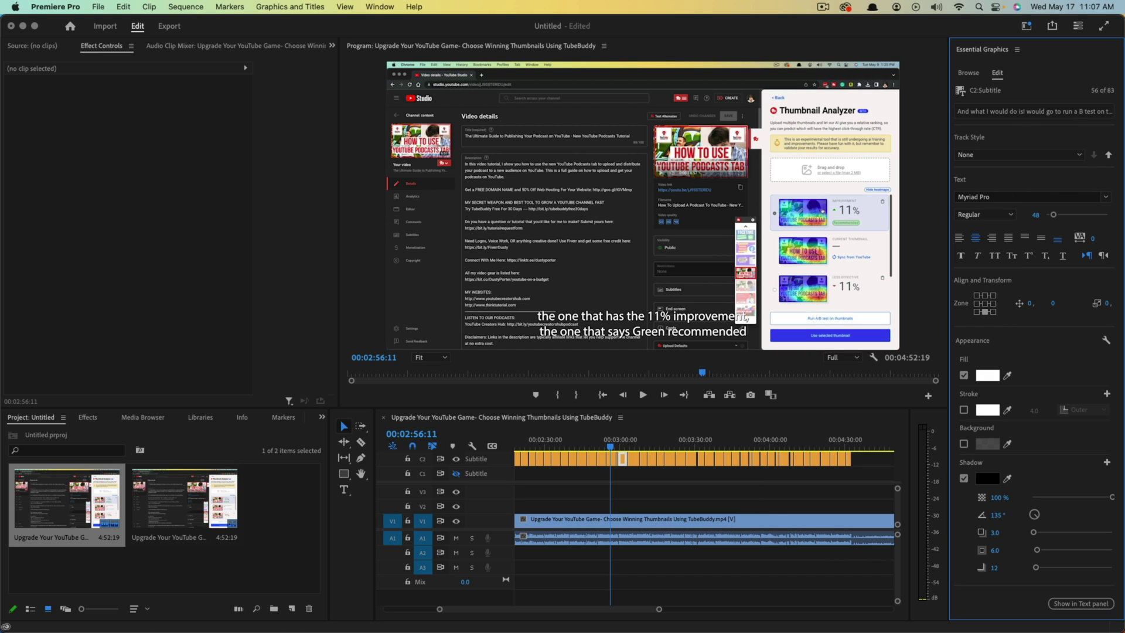
pyautogui.click(1081, 603)
pyautogui.moveTo(420, 160); pyautogui.dragTo(378, 150)
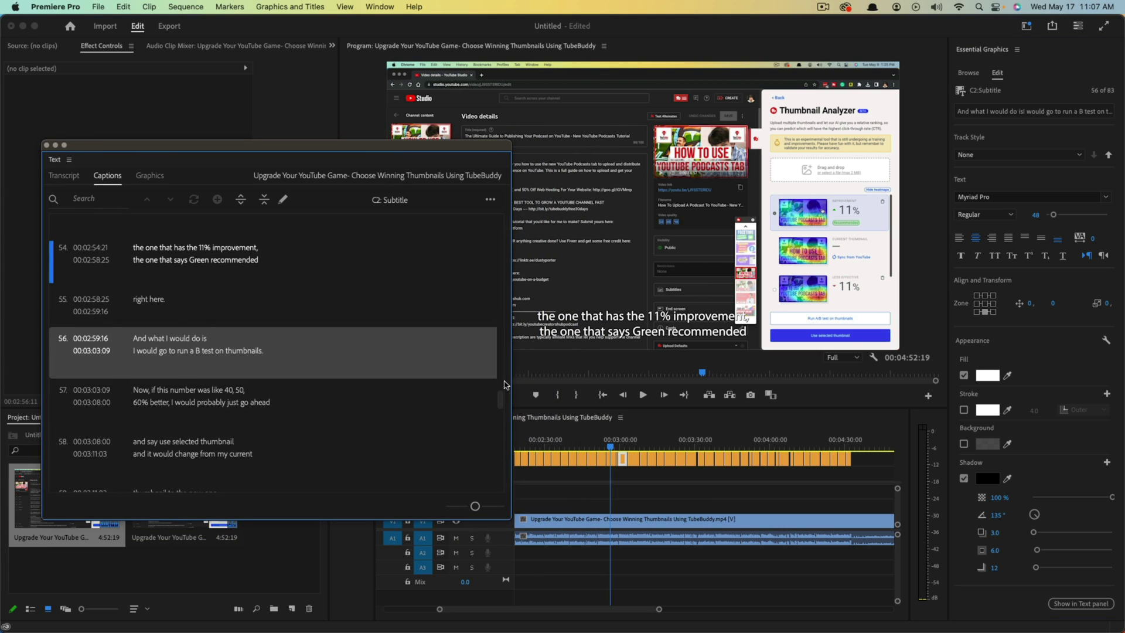
pyautogui.scroll(10, 212, 280)
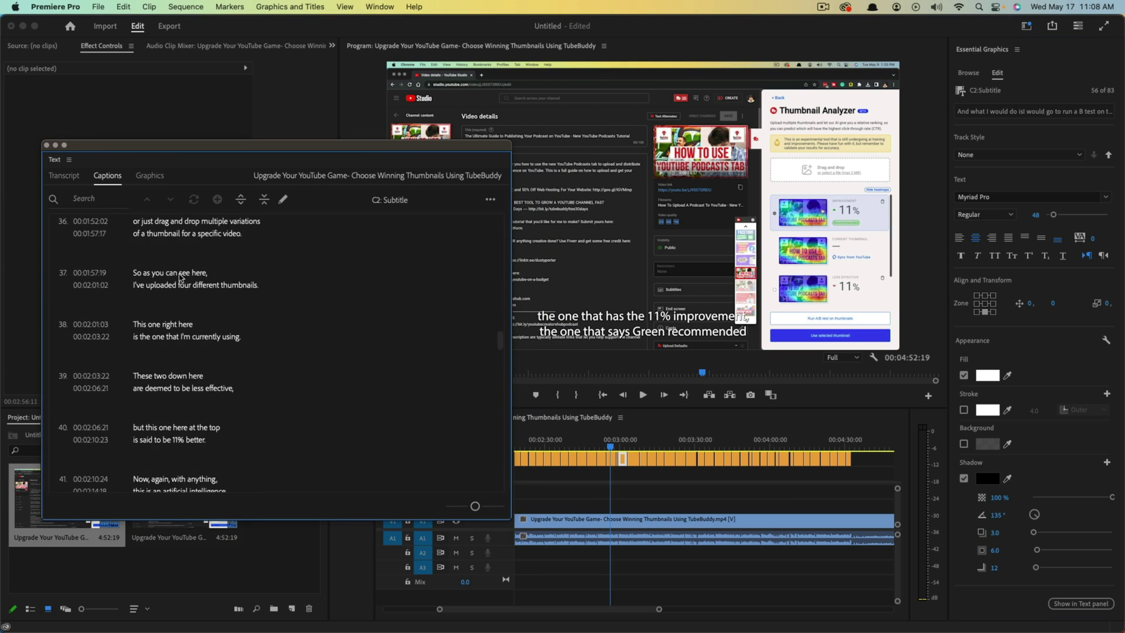
pyautogui.click(181, 277)
pyautogui.click(181, 432)
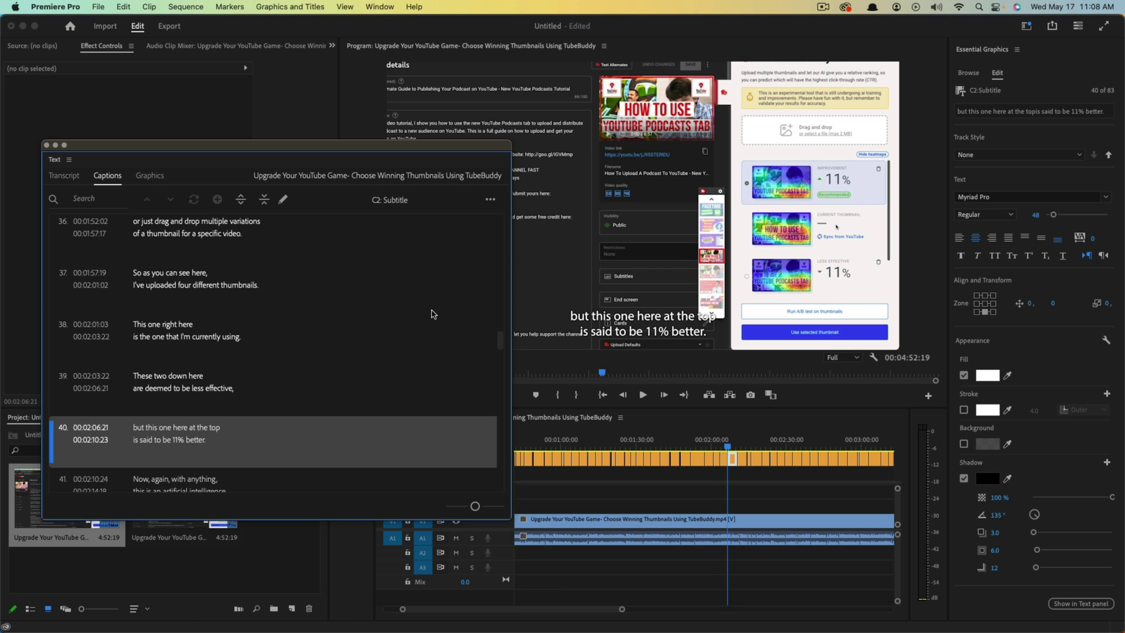
pyautogui.press('Up')
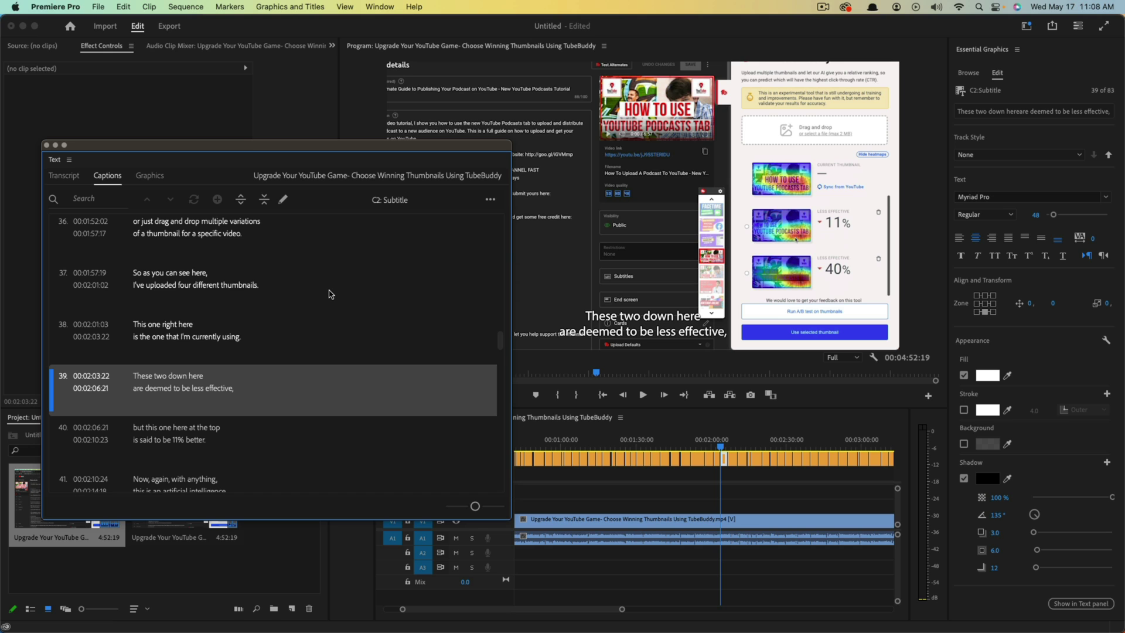
# Switch to the Export workspace to export the captioned sequence as an H.264 file with captions.
pyautogui.click(172, 27)
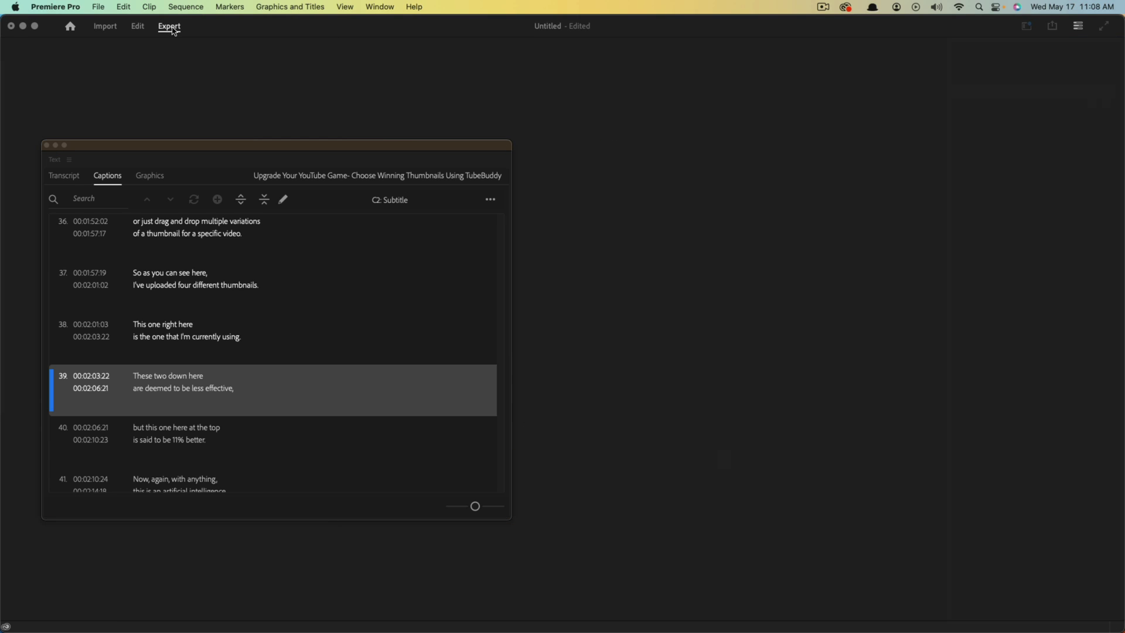